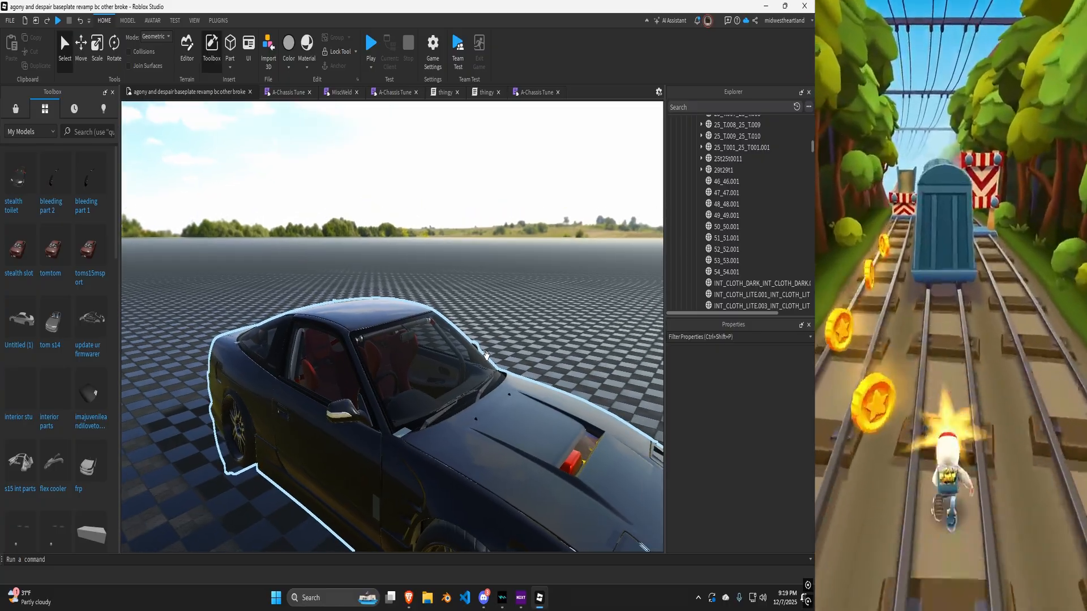
Select the car's transparent window glass mesh part and copy it.
right_click_drag(479, 362, 485, 356)
scroll(486, 356, "up", 4)
scroll(487, 355, "down", 5)
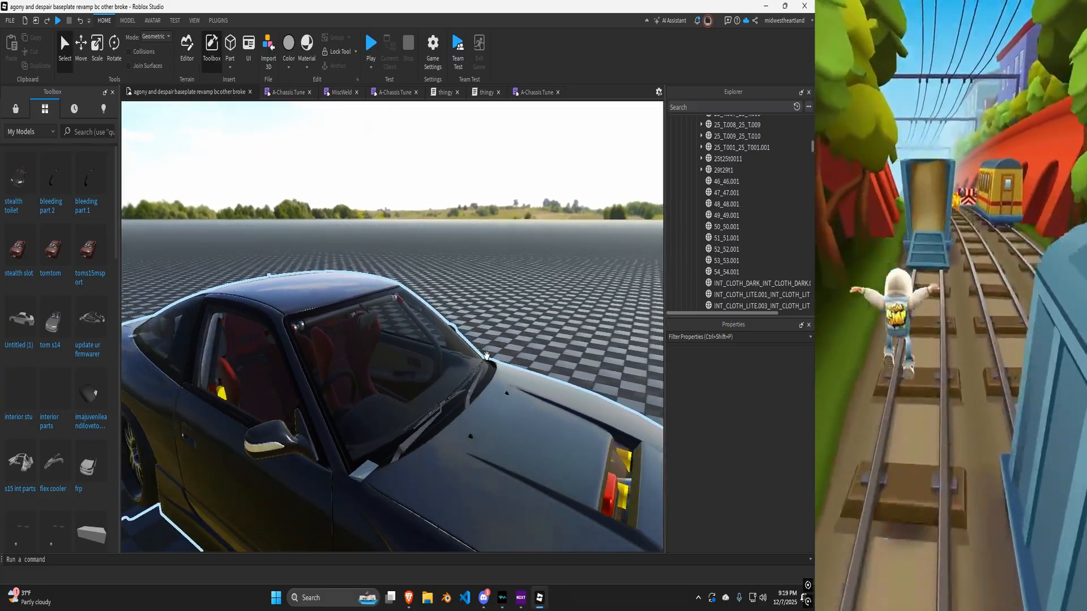
scroll(459, 328, "up", 4)
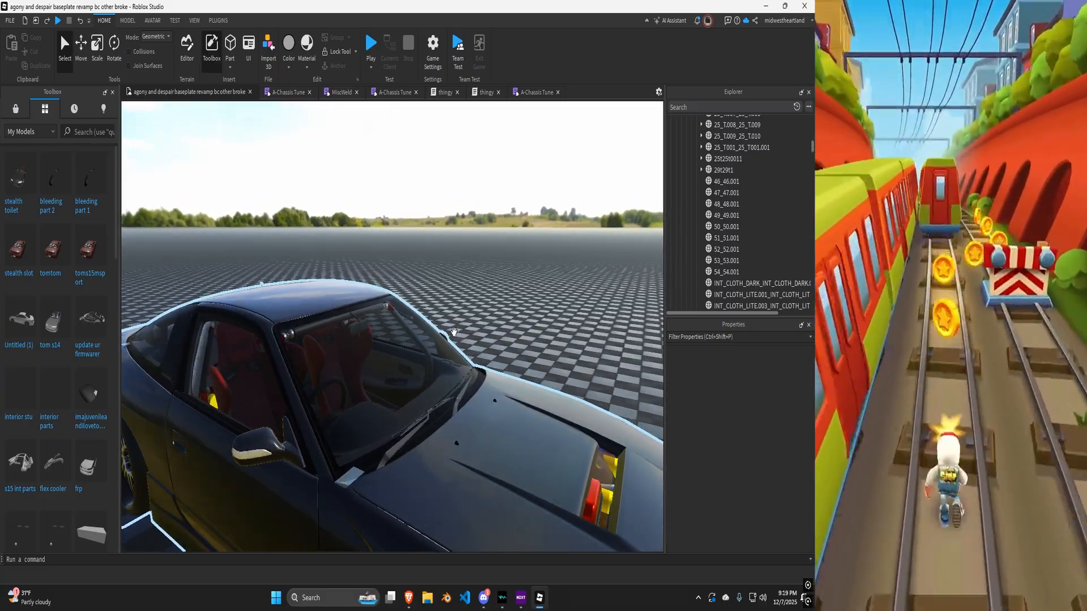
left_click(396, 364)
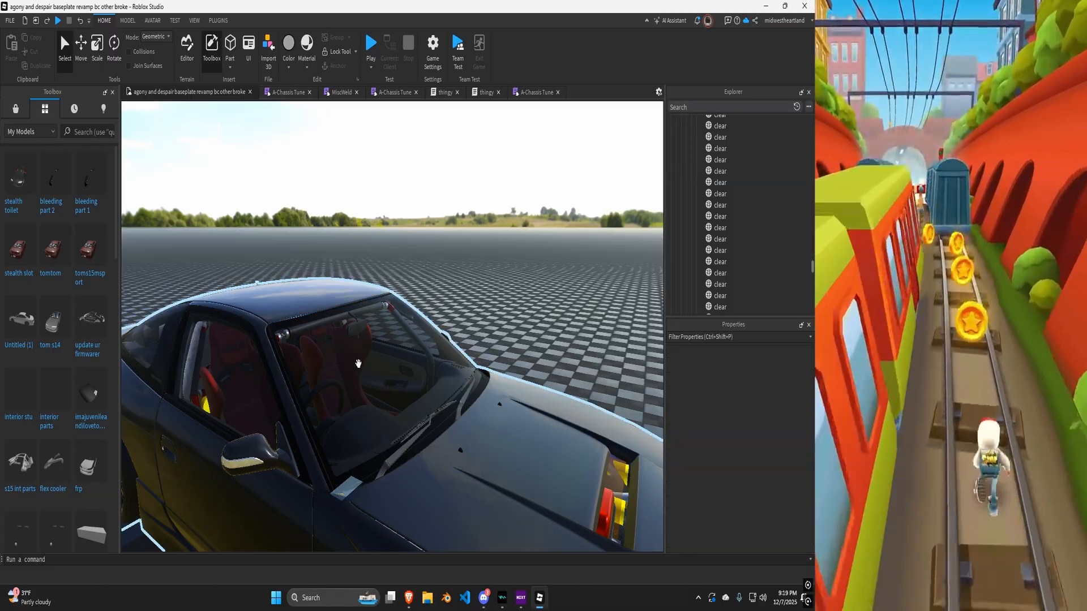
left_click(381, 367)
left_click(381, 367, "alt")
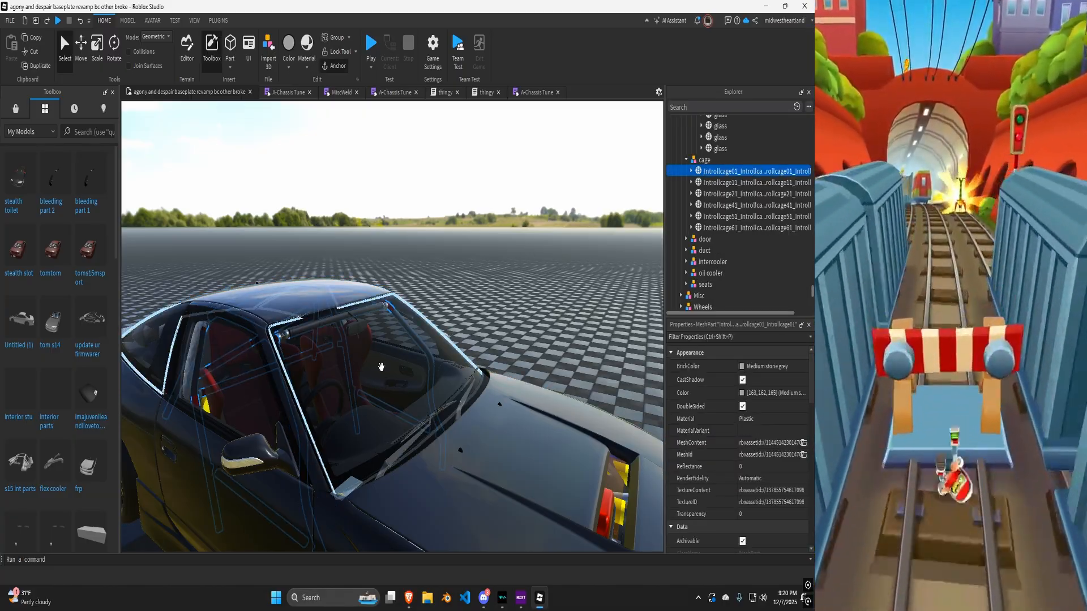
left_click(338, 340, "alt")
scroll(338, 340, "down", 3)
right_click_drag(339, 340, 294, 310)
key("ctrl+c")
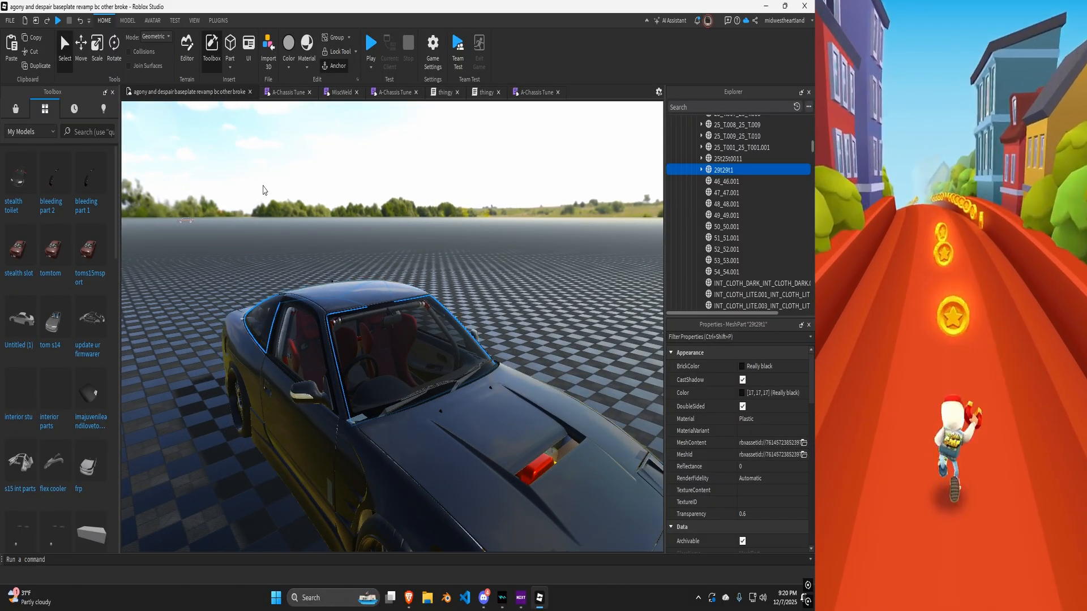
Paste a copy of the window glass part into the Workspace.
right_click_drag(359, 146, 363, 146)
key("ctrl+v")
right_click_drag(429, 217, 430, 217)
scroll(453, 292, "up", 3)
key("f")
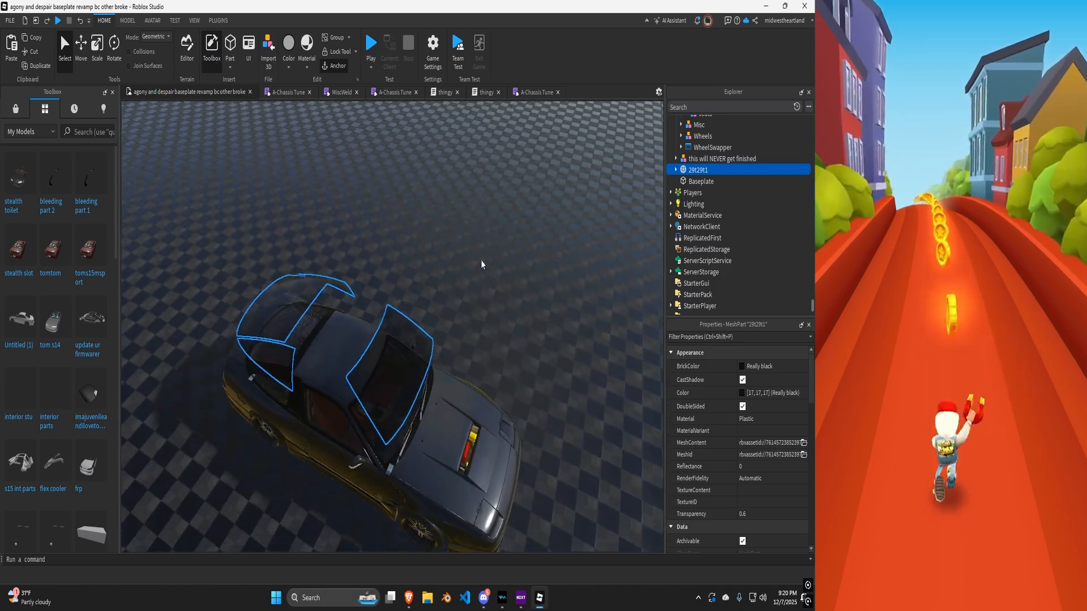
Delete the SurfaceAppearance from the pasted window glass part.
left_click(677, 170)
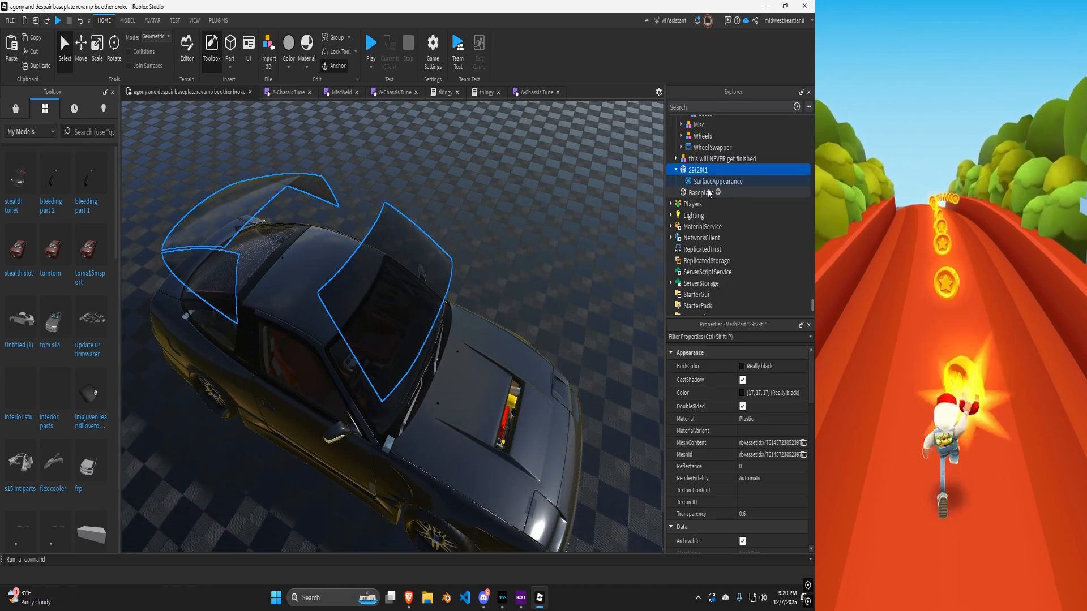
left_click(700, 185)
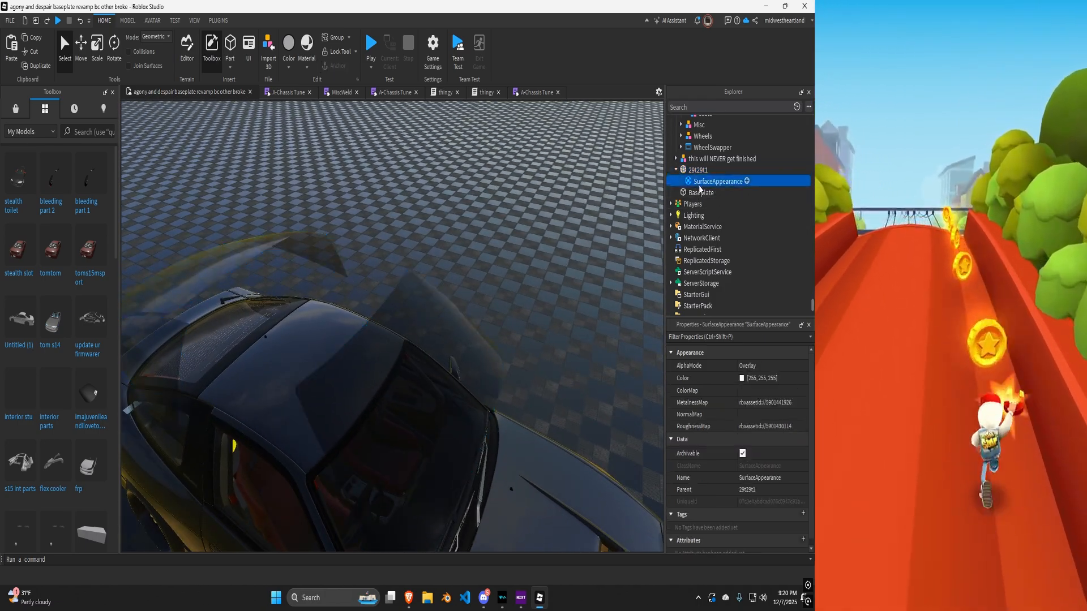
key("Delete")
Create a new place and paste the window glass part into it.
left_click(701, 170)
right_click_drag(590, 190, 588, 185)
right_click(704, 171)
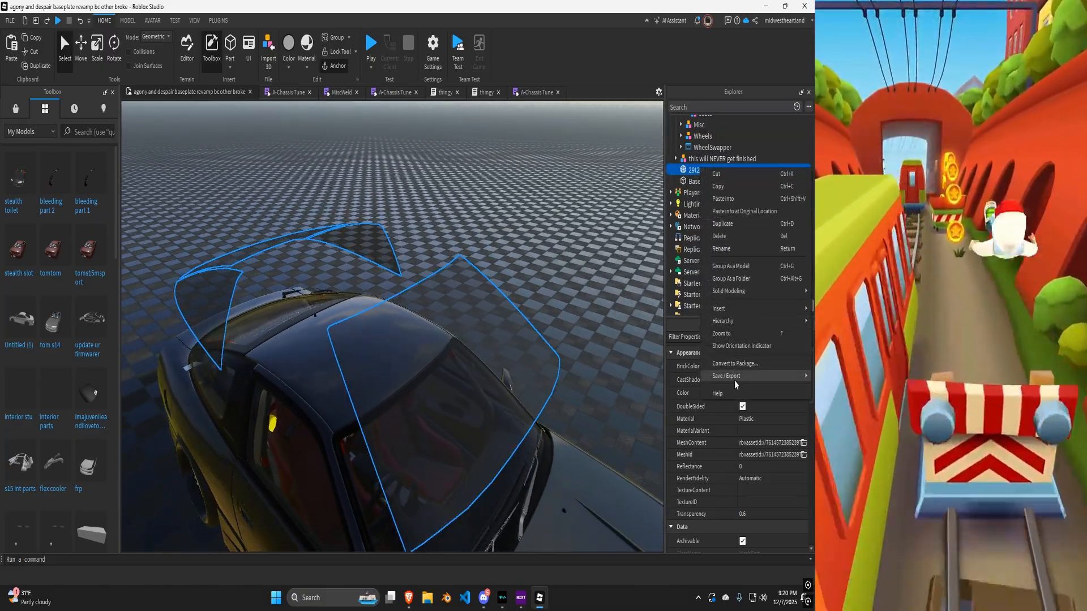
left_click(533, 219)
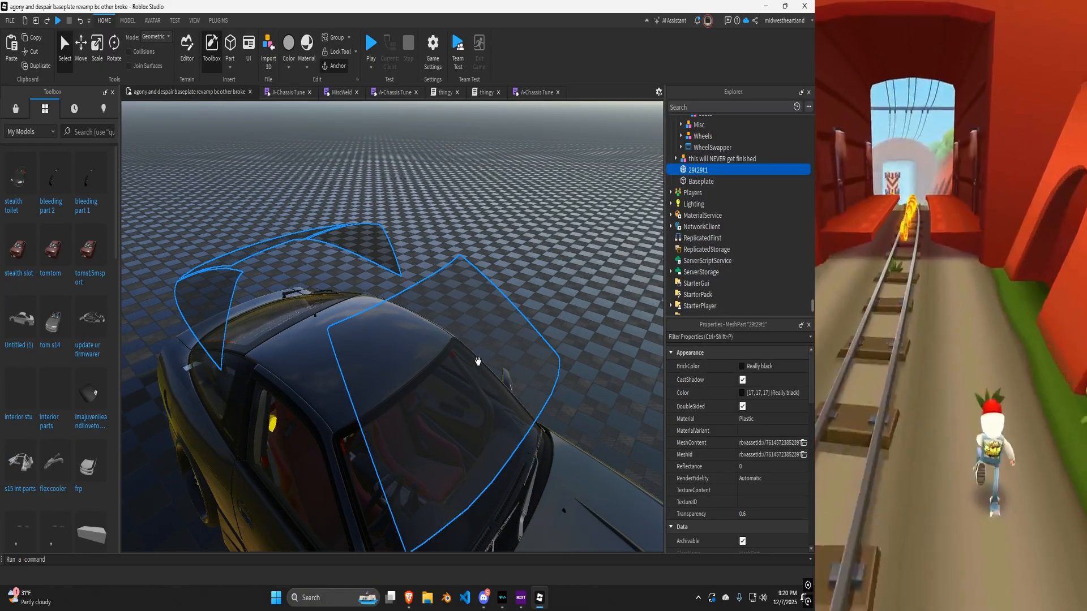
right_click_drag(478, 361, 550, 323)
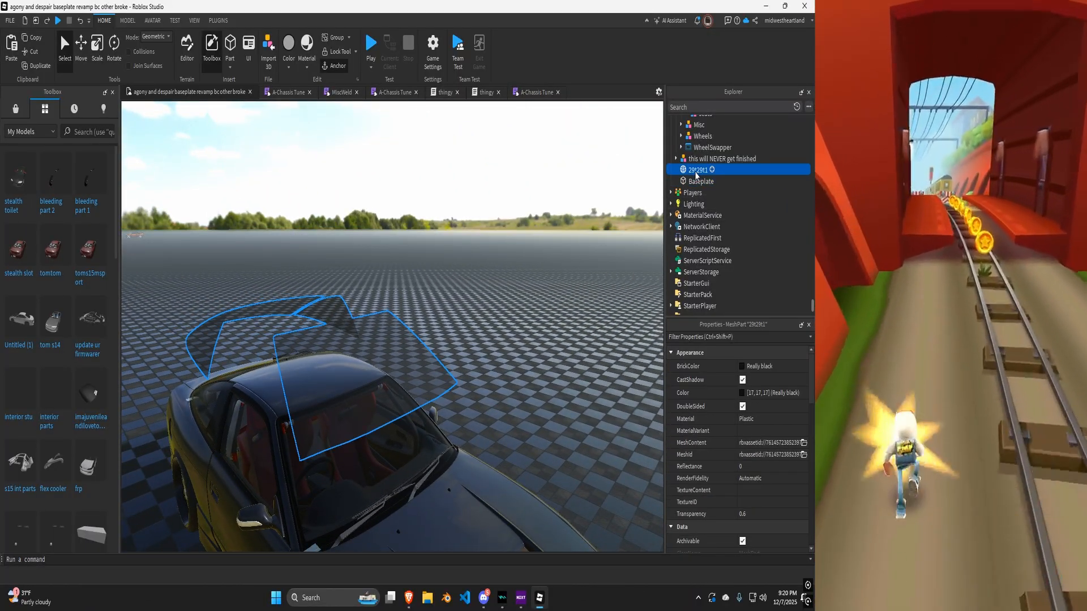
left_click(10, 20)
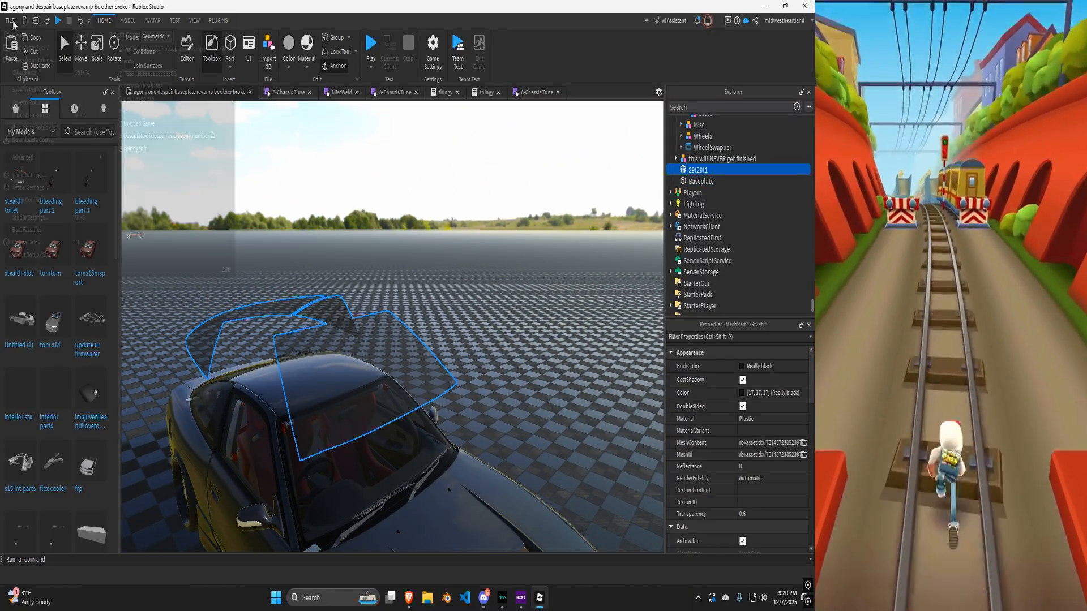
left_click(21, 35)
right_click_drag(238, 193, 367, 239)
scroll(374, 242, "down", 3)
left_click(9, 51)
key("f")
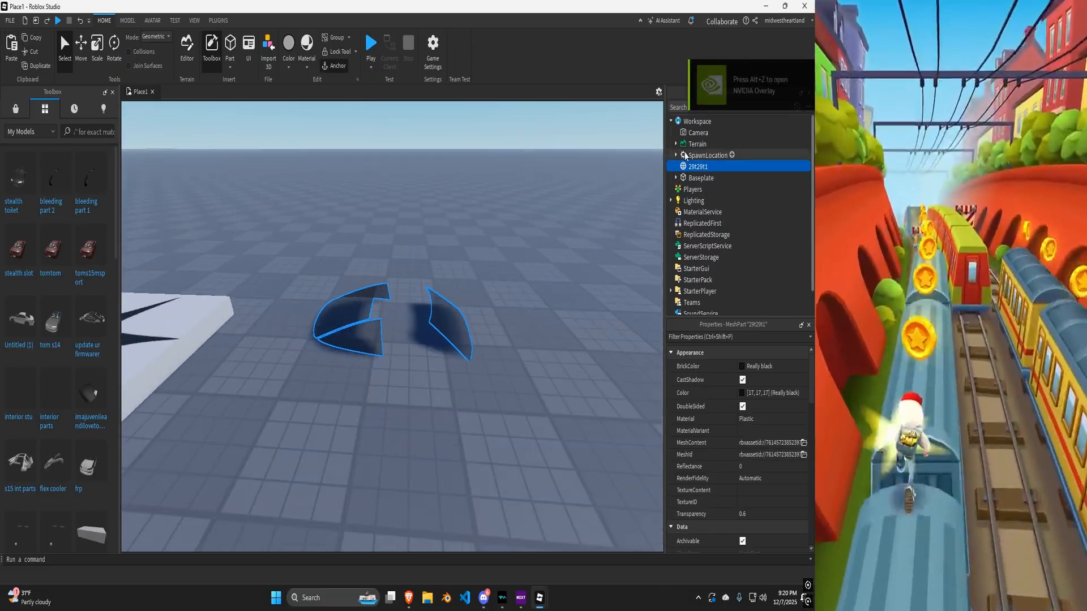
Export the selected window glass part as an OBJ file into the Downloads folder.
right_click(696, 165)
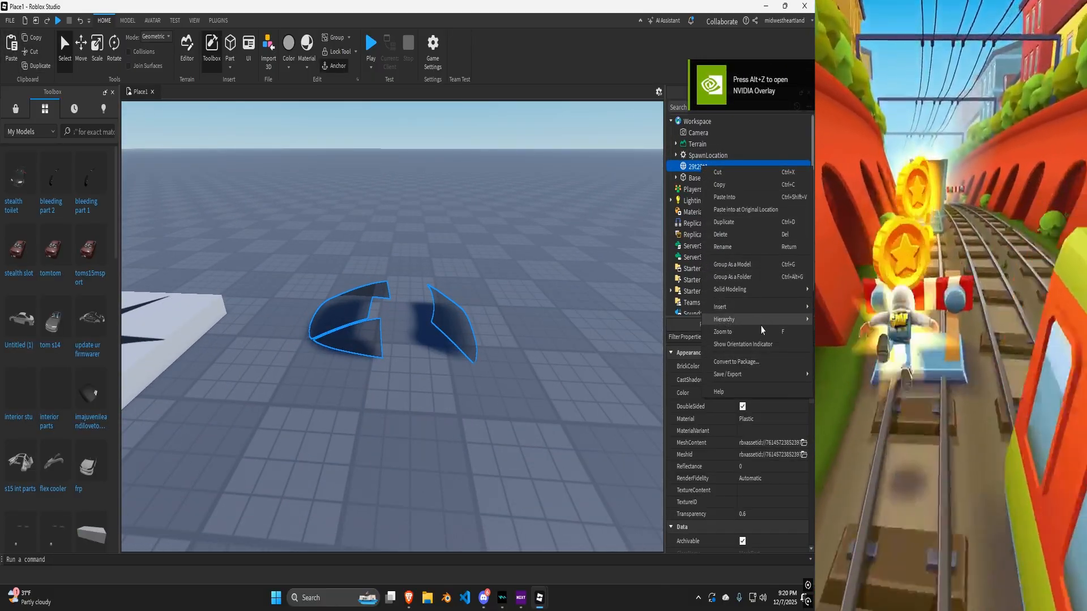
mouse_move(734, 376)
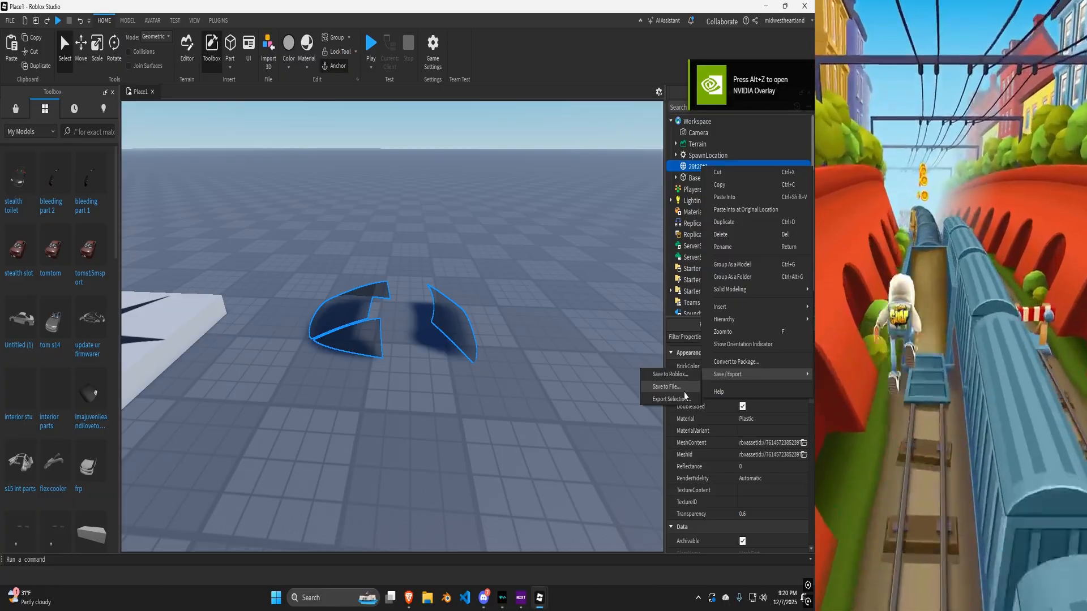
left_click(680, 399)
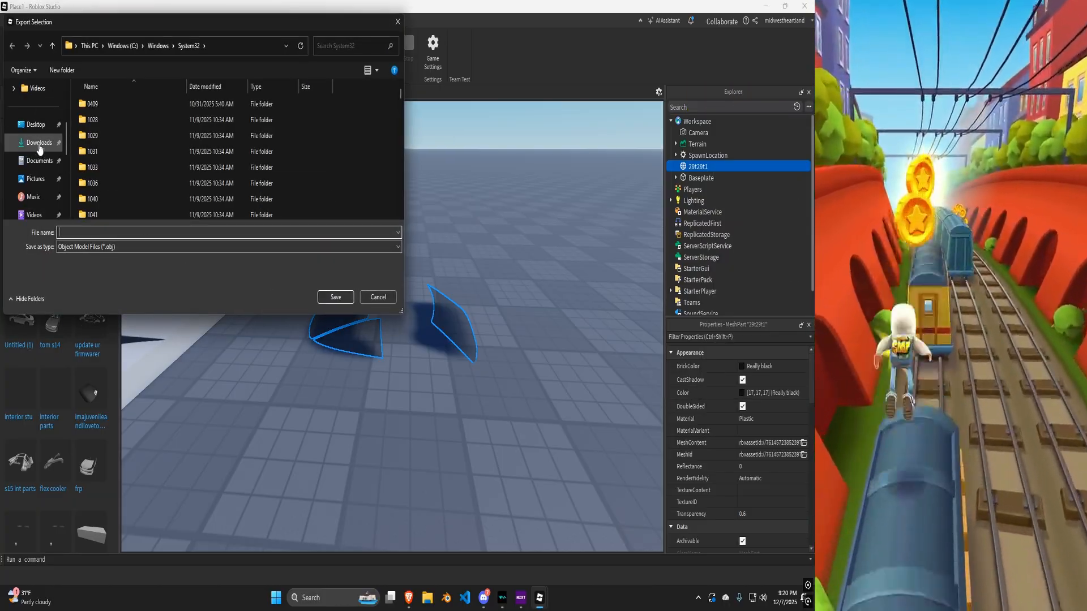
left_click(39, 149)
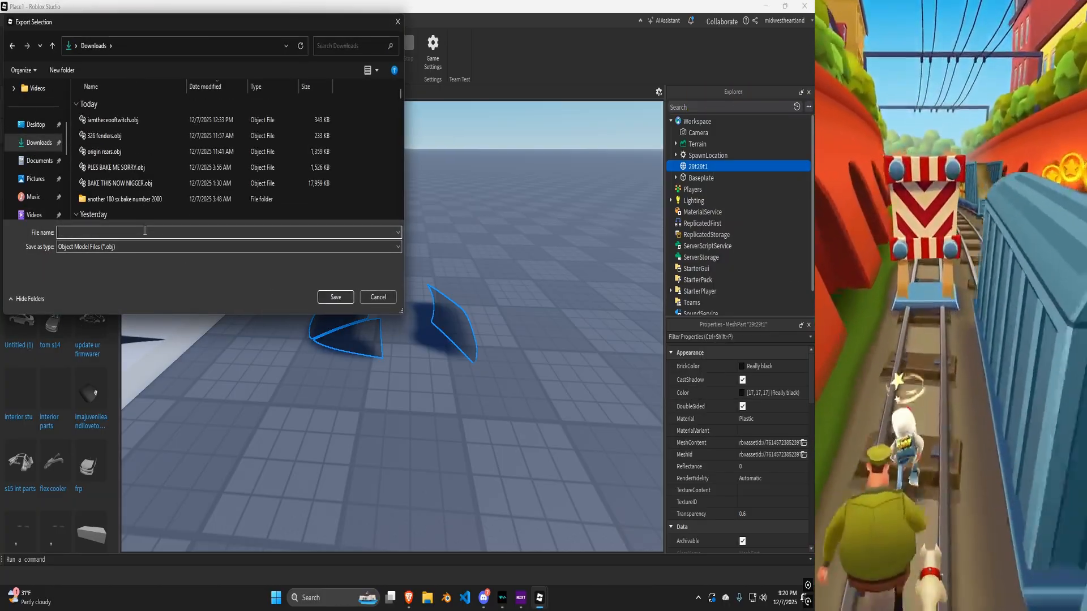
key("Escape")
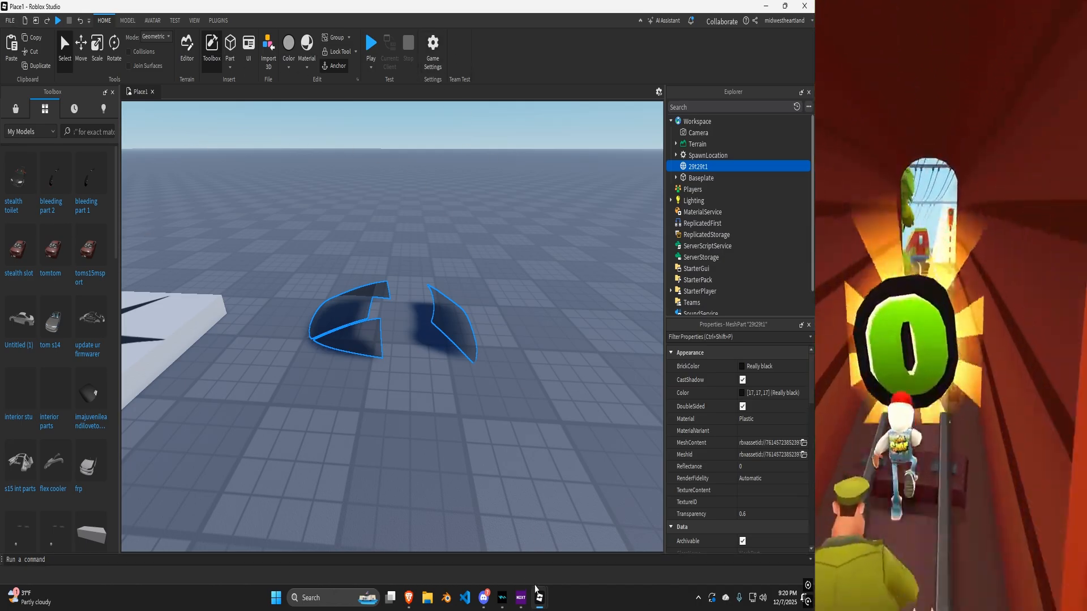
Inspect the window glass part on the car in the original place.
mouse_move(538, 595)
left_click(496, 535)
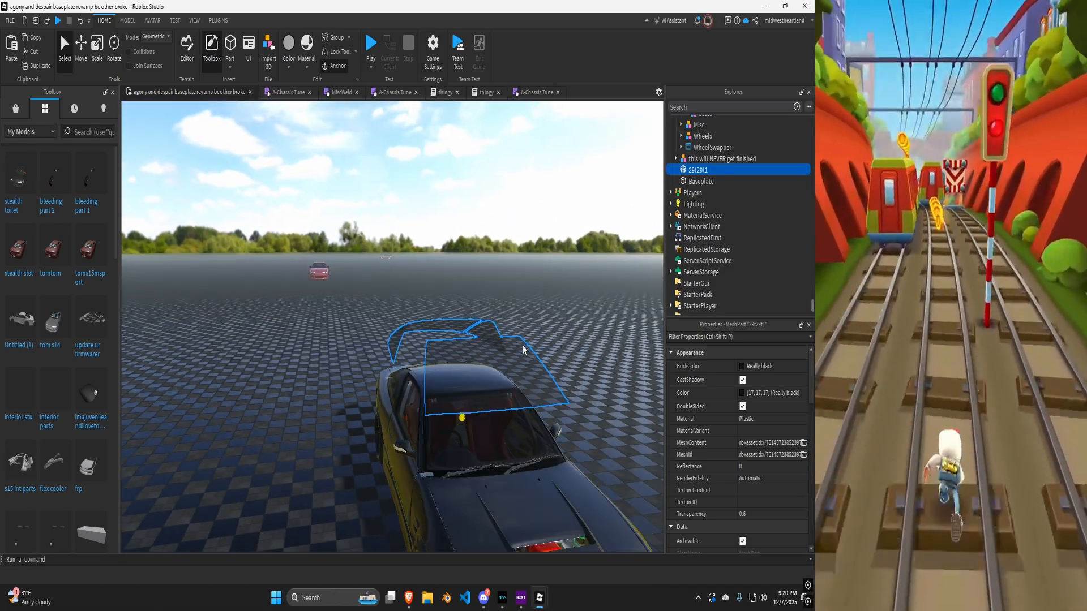
key("s")
key("e")
key("q")
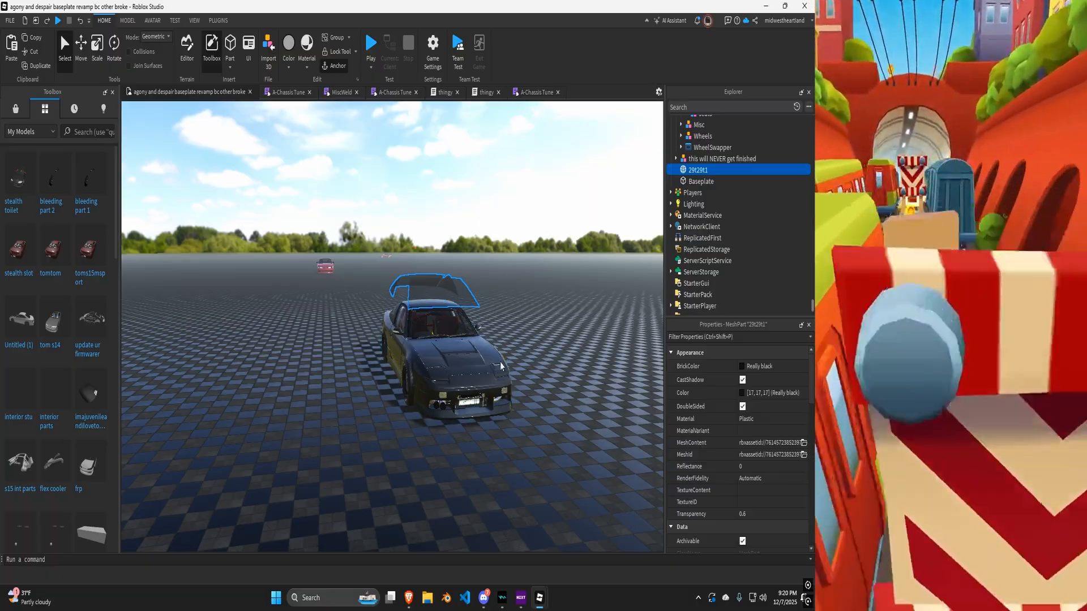
key("w")
key("w")
right_click_drag(524, 330, 525, 330)
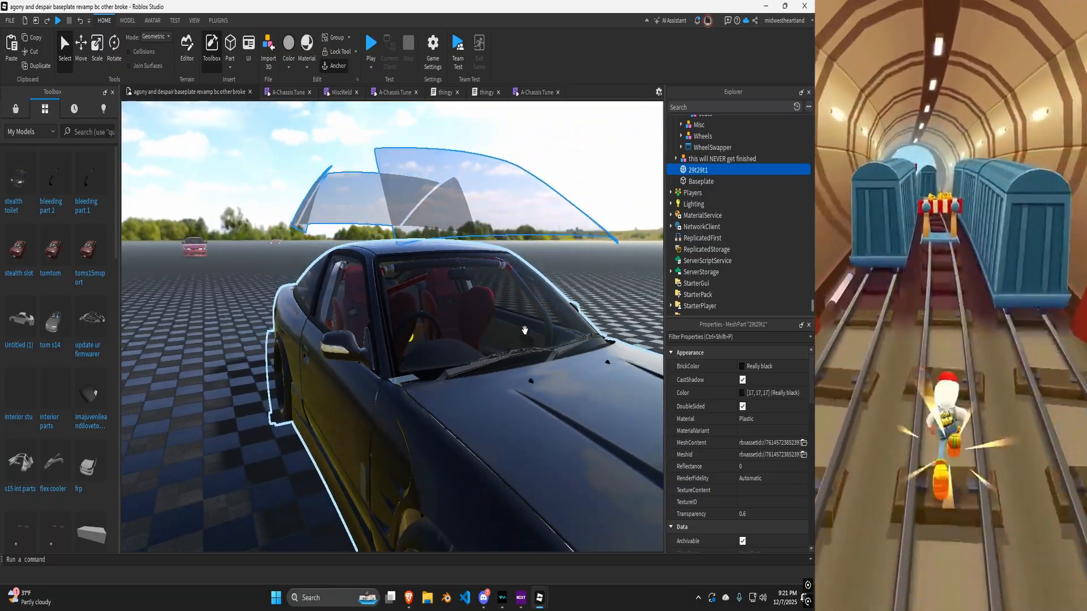
key("s")
key("e")
left_click(766, 6)
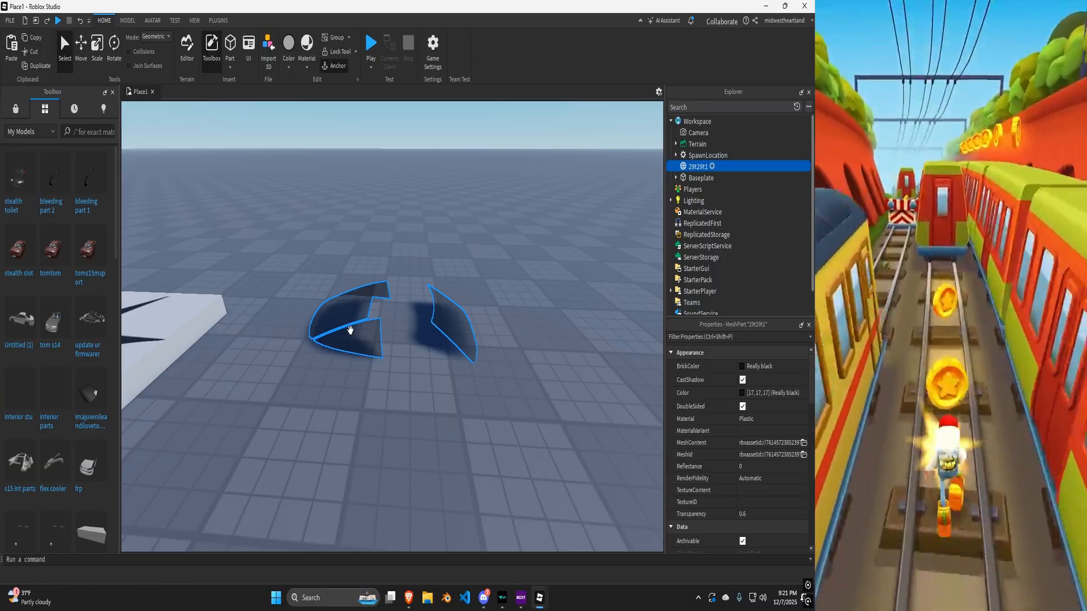
Close the new place without saving its changes.
right_click_drag(348, 328, 348, 329)
key("s")
key("w")
left_click(428, 597)
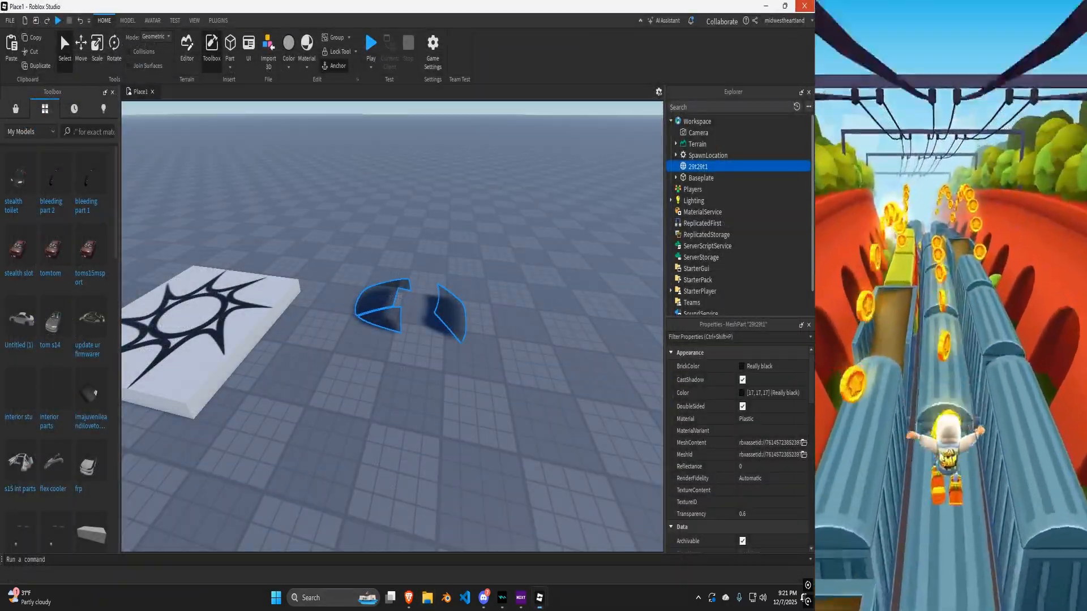
left_click(805, 5)
left_click(413, 308)
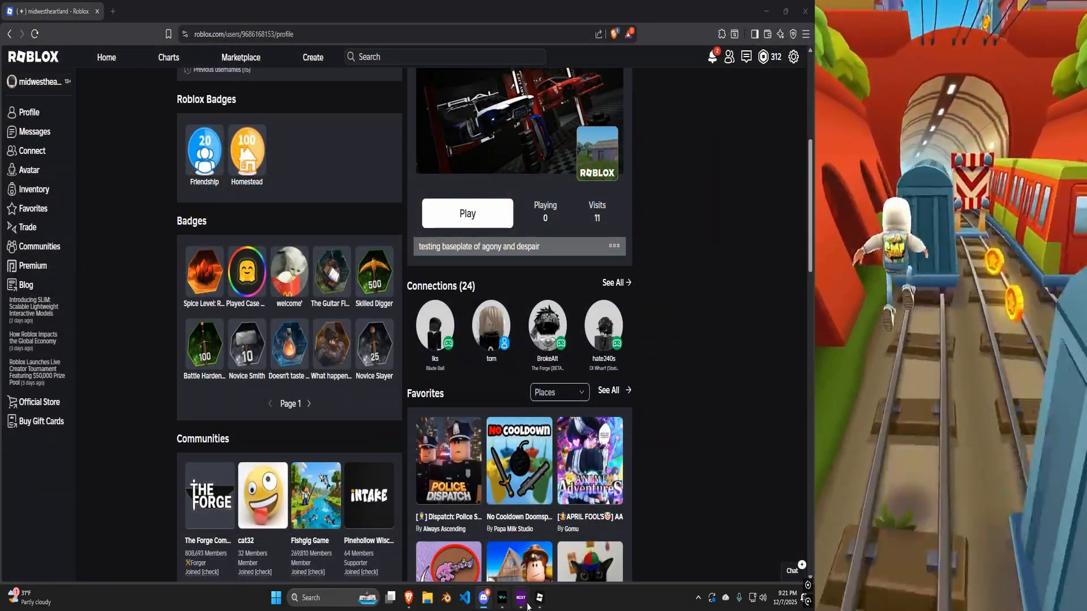
Switch to Blender and delete all the default objects in the scene.
left_click(537, 598)
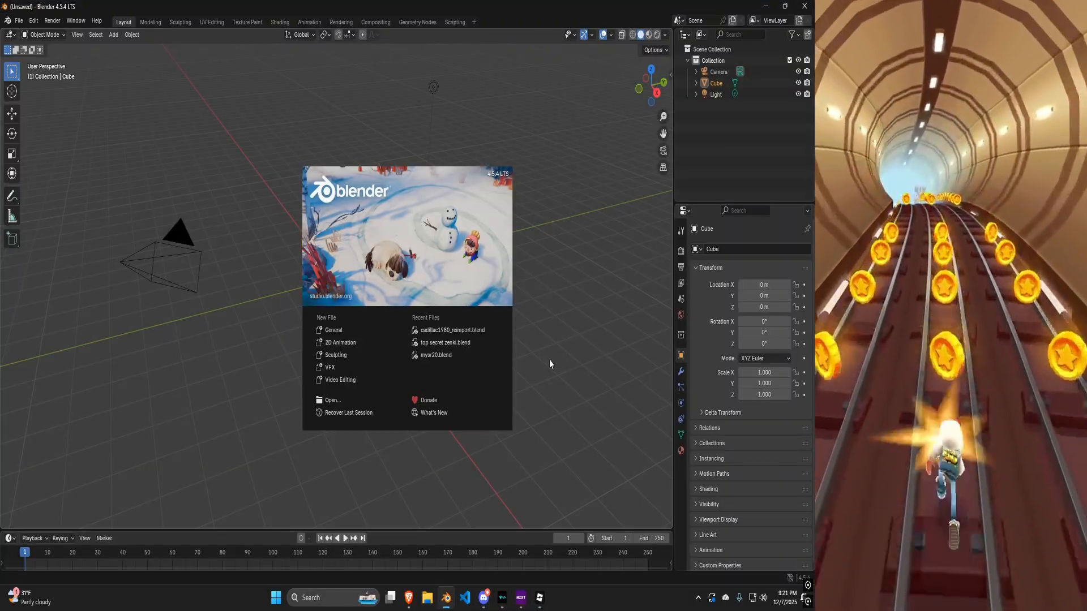
left_click(549, 358)
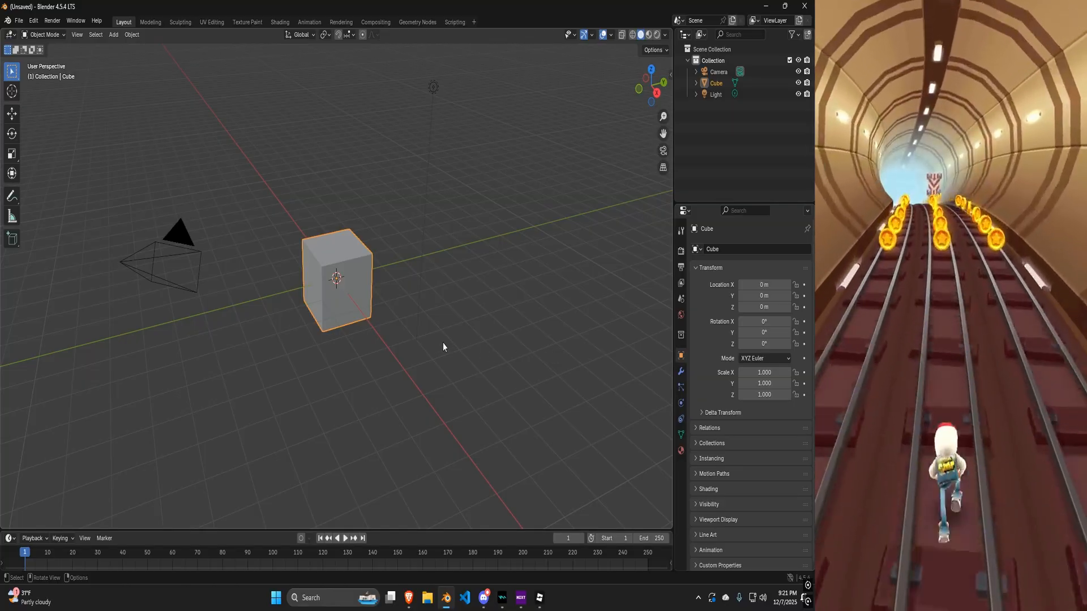
key("a")
key("x")
left_click(440, 345)
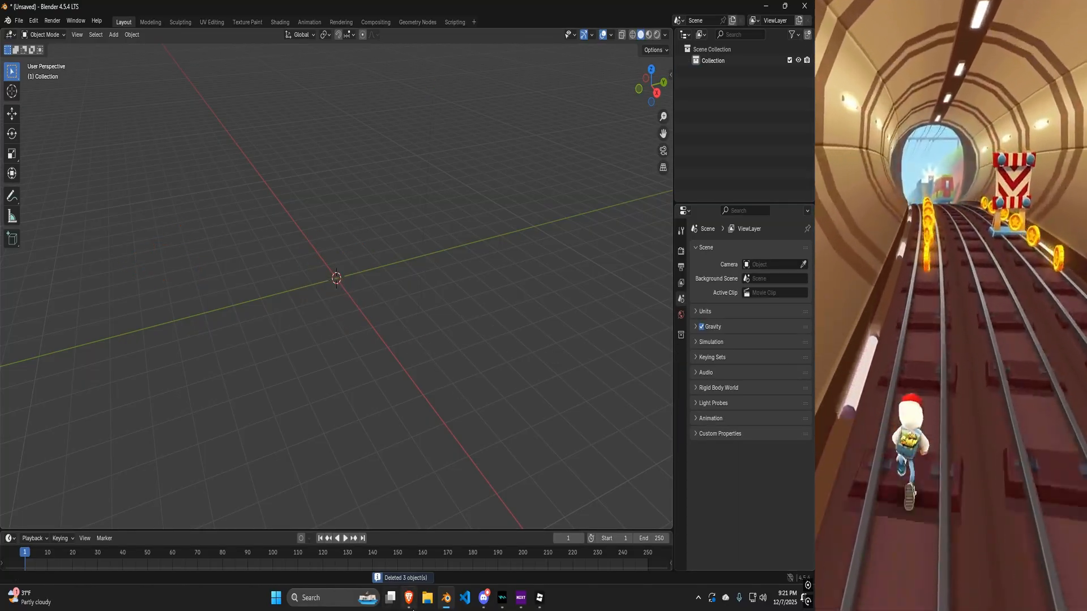
Import rps234232.obj from the Downloads folder into Blender as a Wavefront OBJ.
left_click(428, 601)
left_click(36, 248)
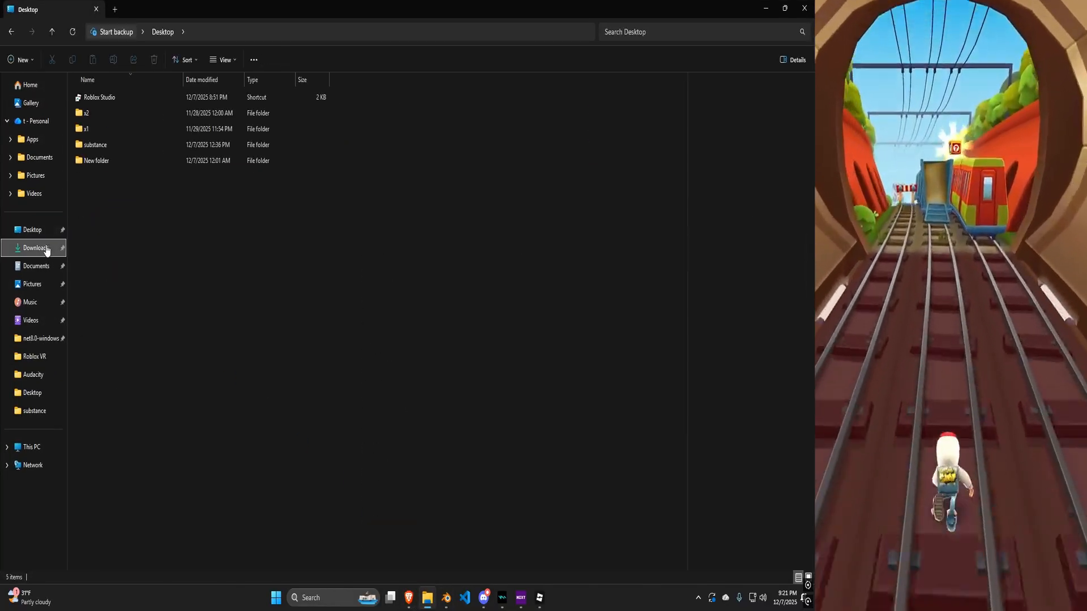
double_click(297, 14)
left_click_drag(356, 215, 176, 222)
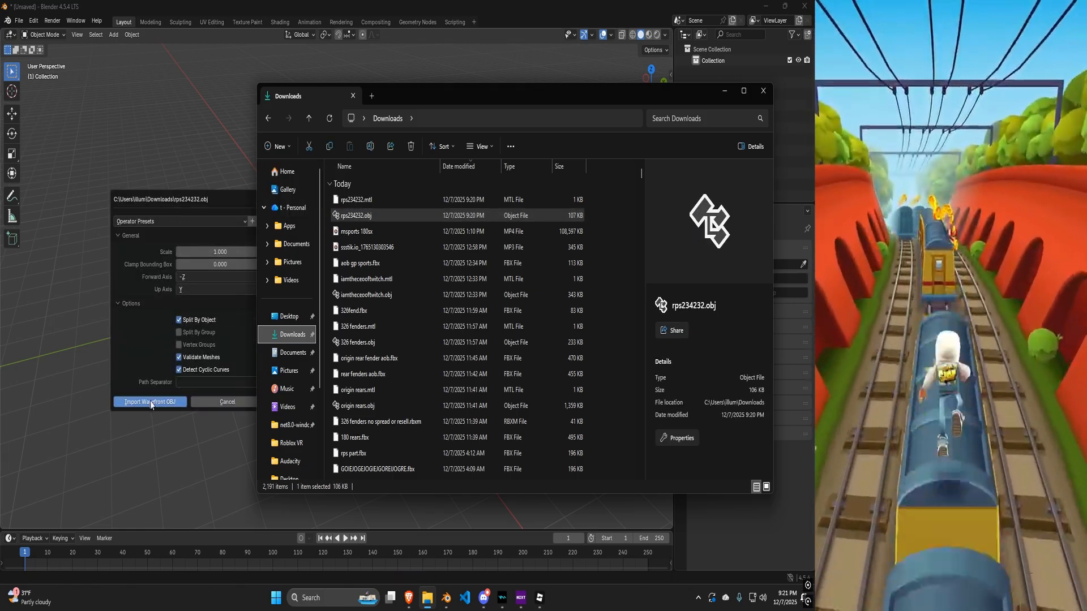
left_click(166, 361)
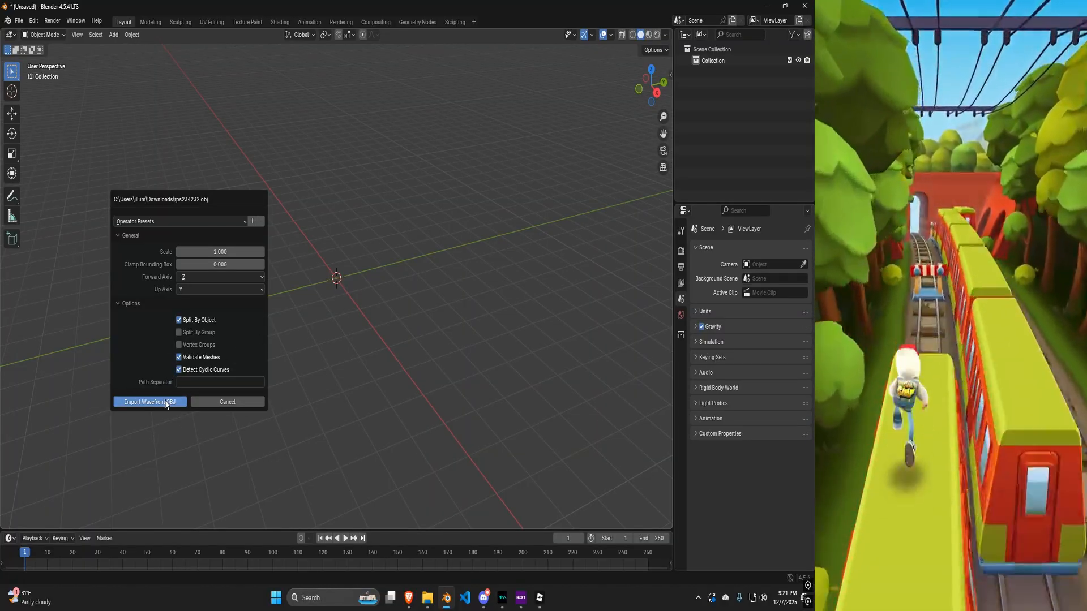
left_click(166, 403)
middle_click_drag(186, 393, 310, 276)
Move the imported object's geometry to its origin using Set Origin.
left_click(135, 35)
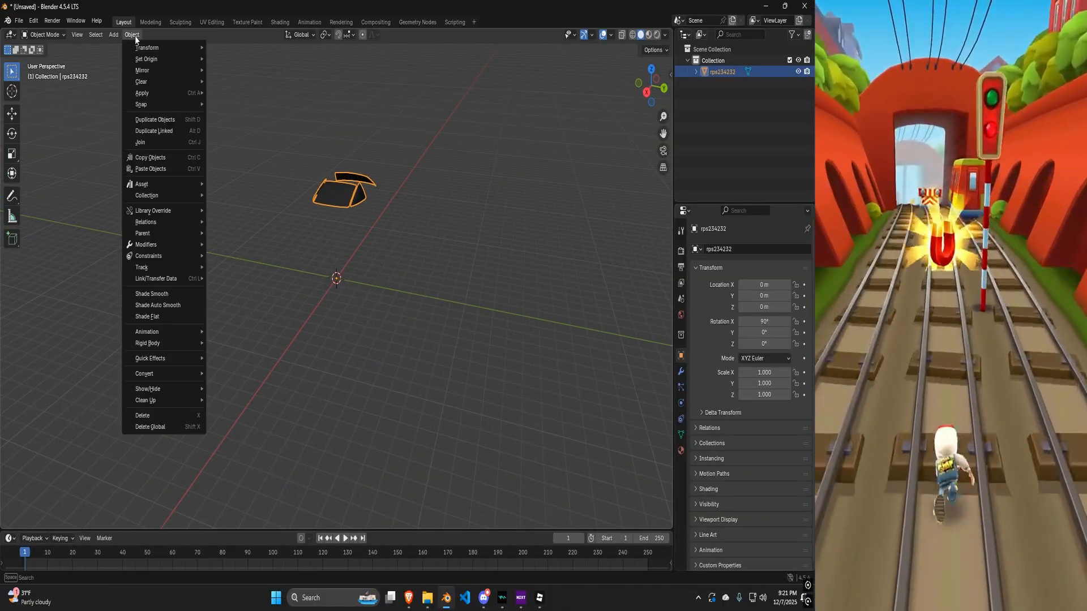
mouse_move(142, 59)
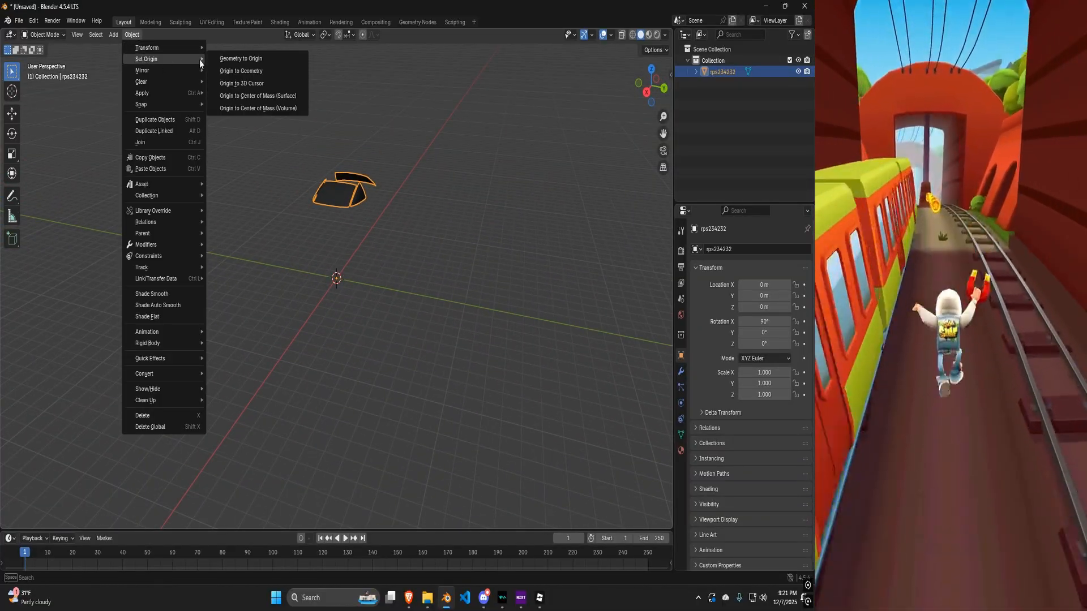
left_click(239, 58)
middle_click_drag(233, 60, 362, 237)
scroll(362, 238, "up", 3)
scroll(362, 237, "up", 2)
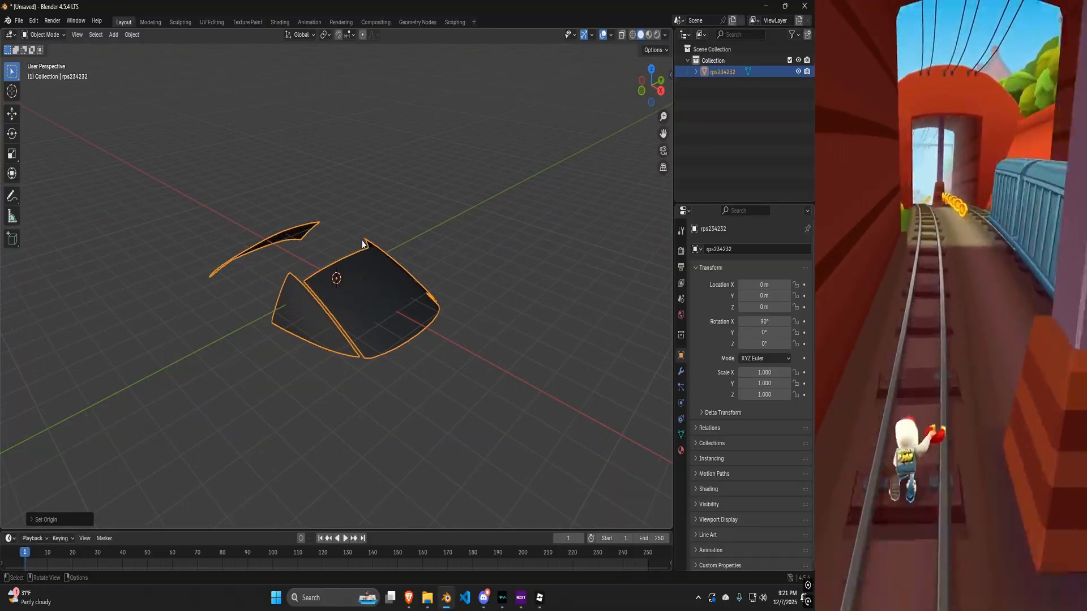
Switch the imported object into Edit Mode.
key("Tab")
key("Tab")
left_click(44, 35)
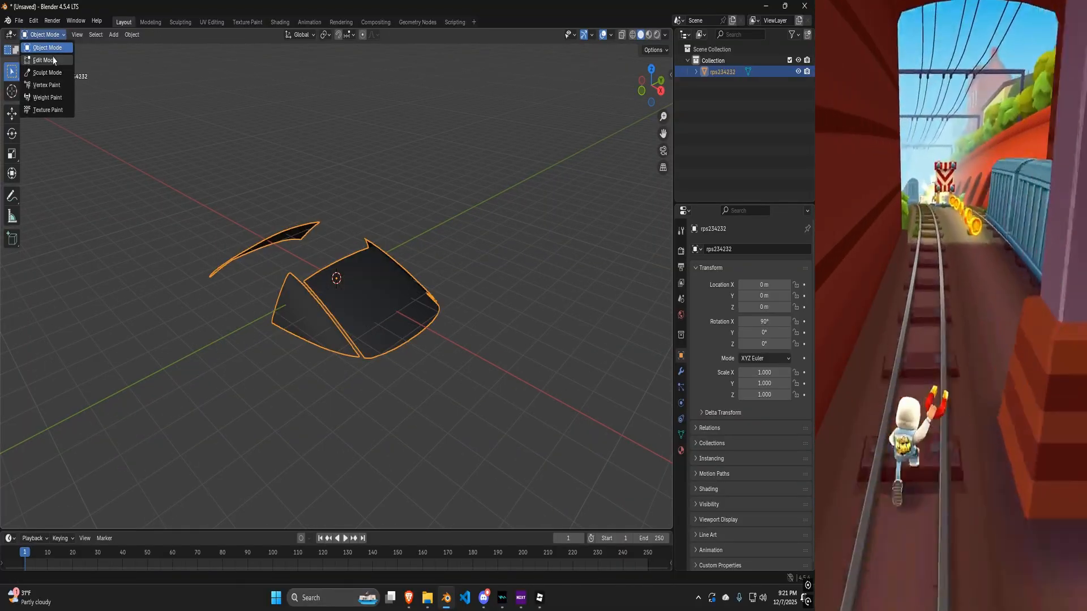
left_click(44, 60)
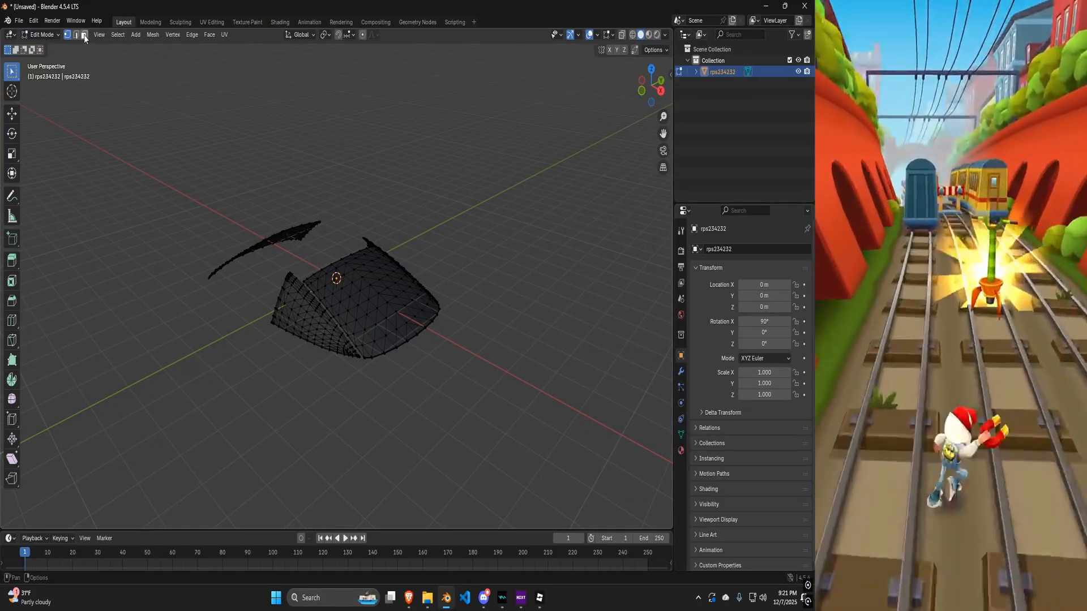
Merge all of the mesh's vertices by distance.
left_click(84, 36)
key("a")
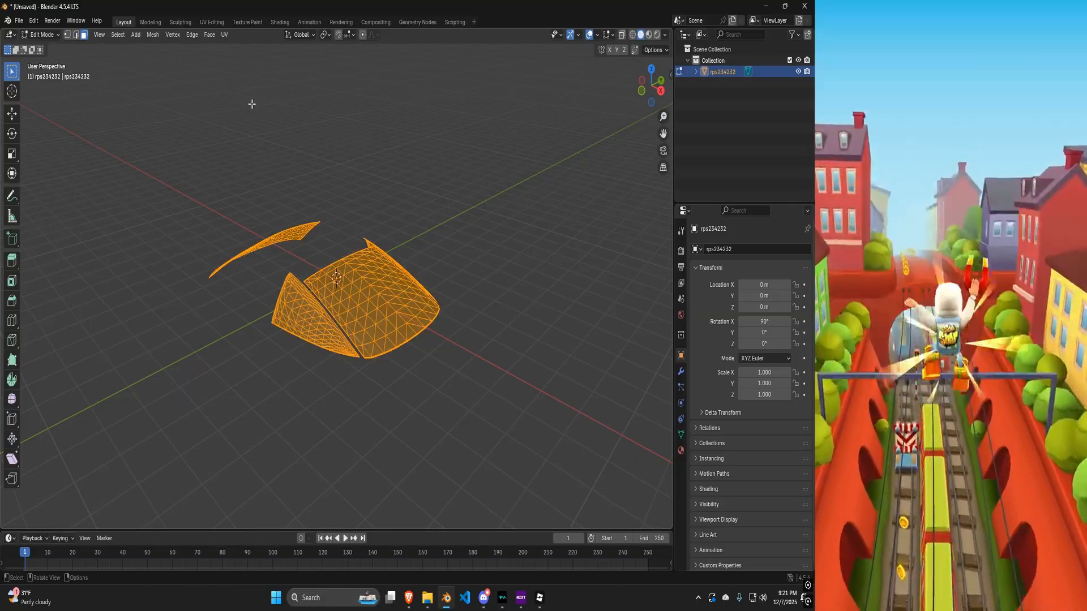
key("m")
left_click(330, 312)
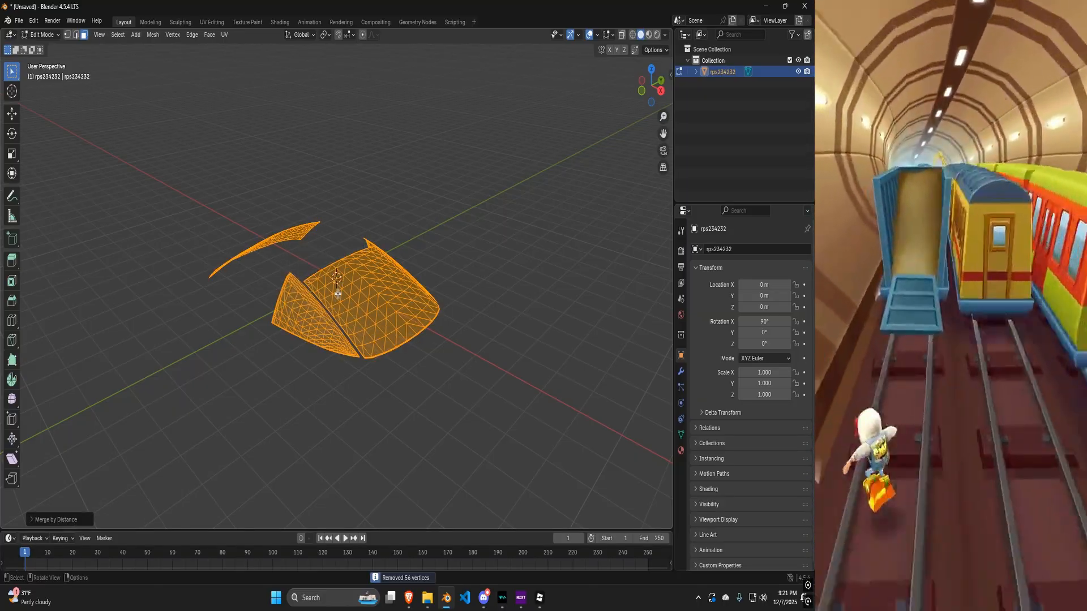
Unlink the glass material from the object's material slot and return to Object Mode.
middle_click_drag(425, 205, 381, 181)
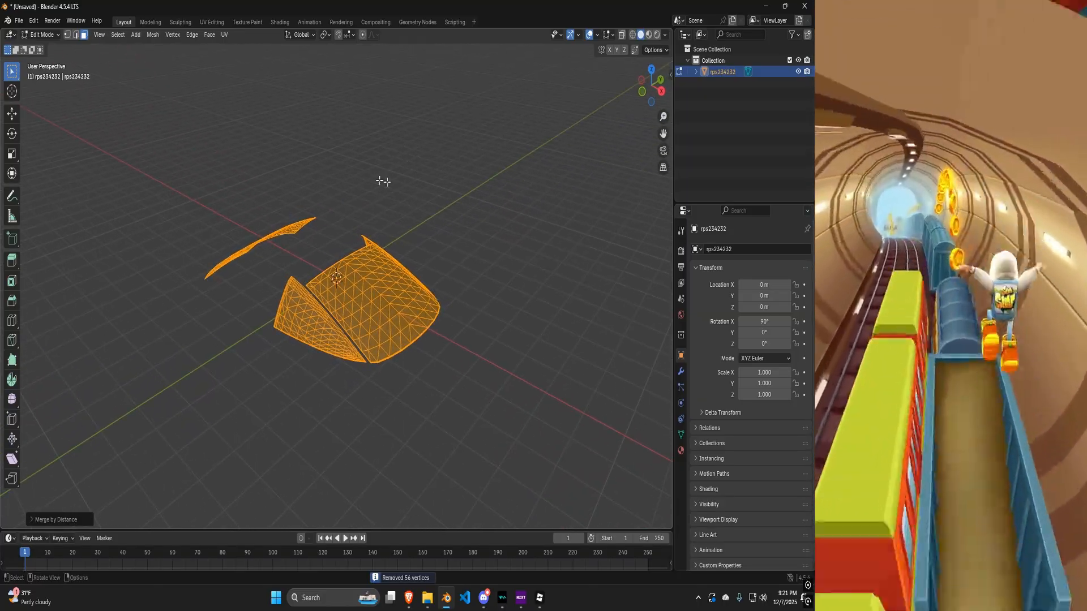
left_click(681, 450)
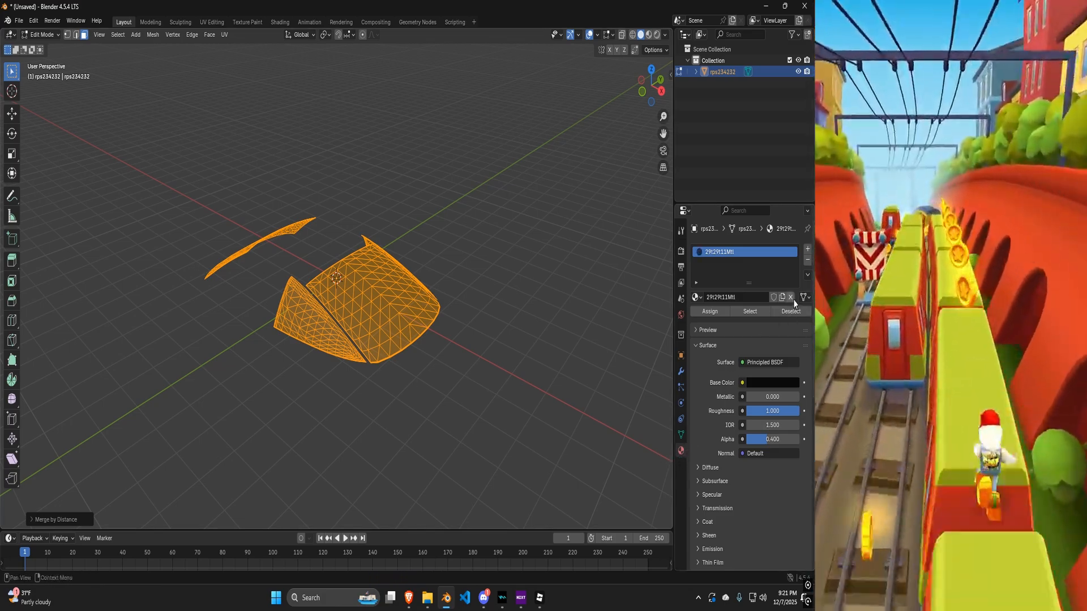
left_click(791, 298)
middle_click_drag(286, 63, 345, 361)
key("Tab")
middle_click_drag(368, 303, 372, 194)
left_click(372, 181)
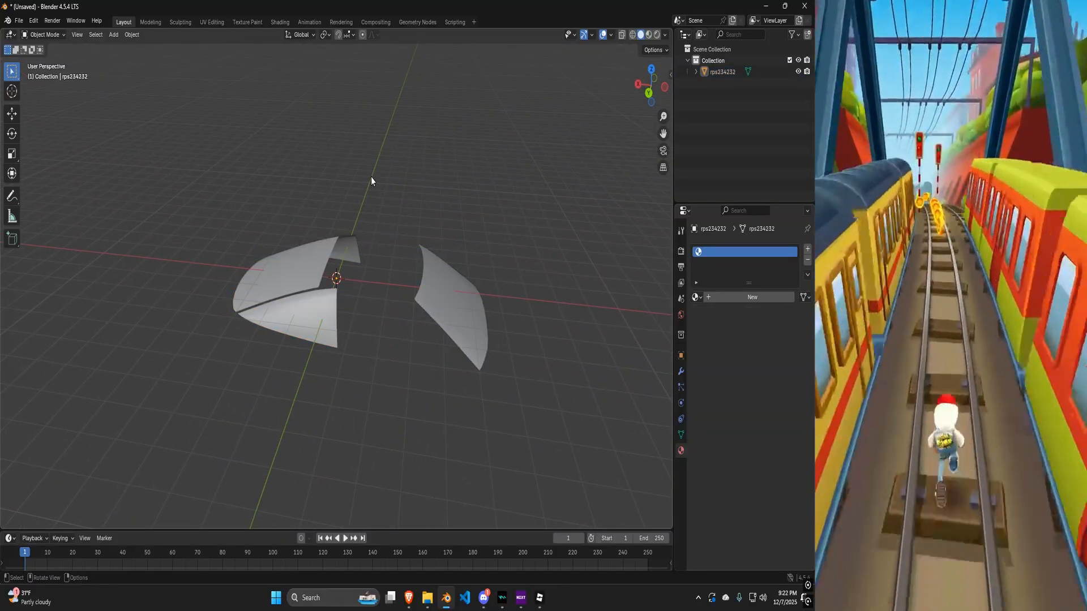
Select the two joined glass pieces with circle select and Select Linked, then delete their faces, keeping only the separate side panel.
key("Tab")
left_click(327, 185)
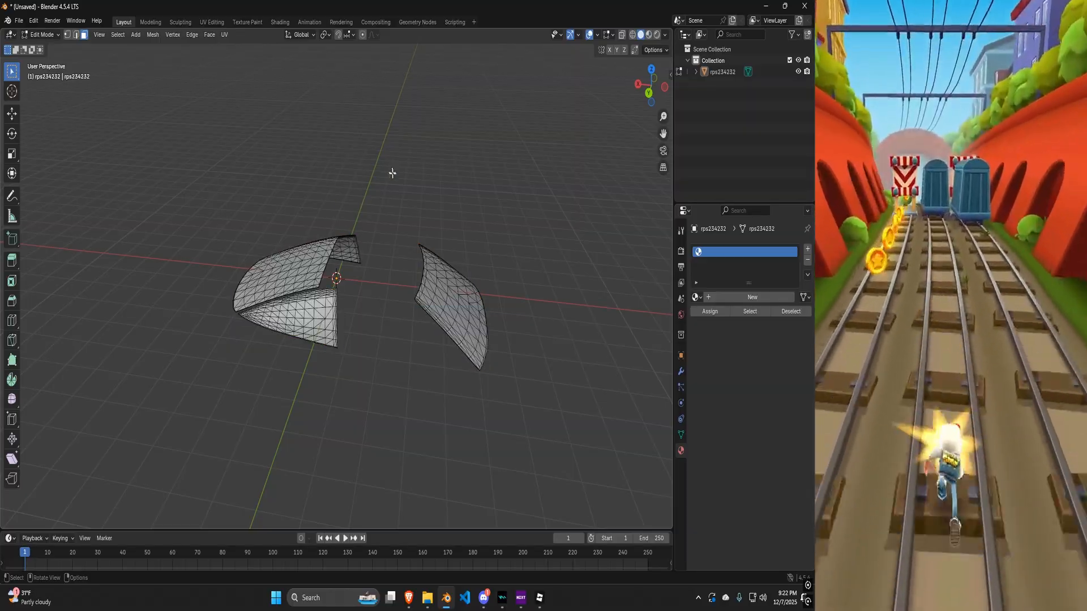
key("Tab")
key("Tab")
key("a")
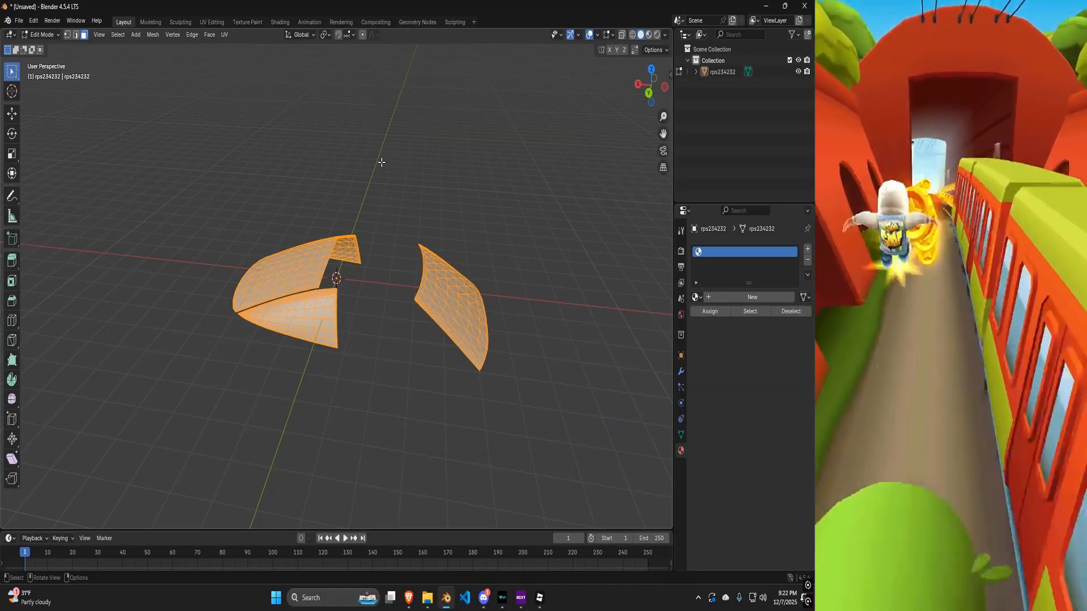
left_click(380, 197)
scroll(308, 277, "up", 3)
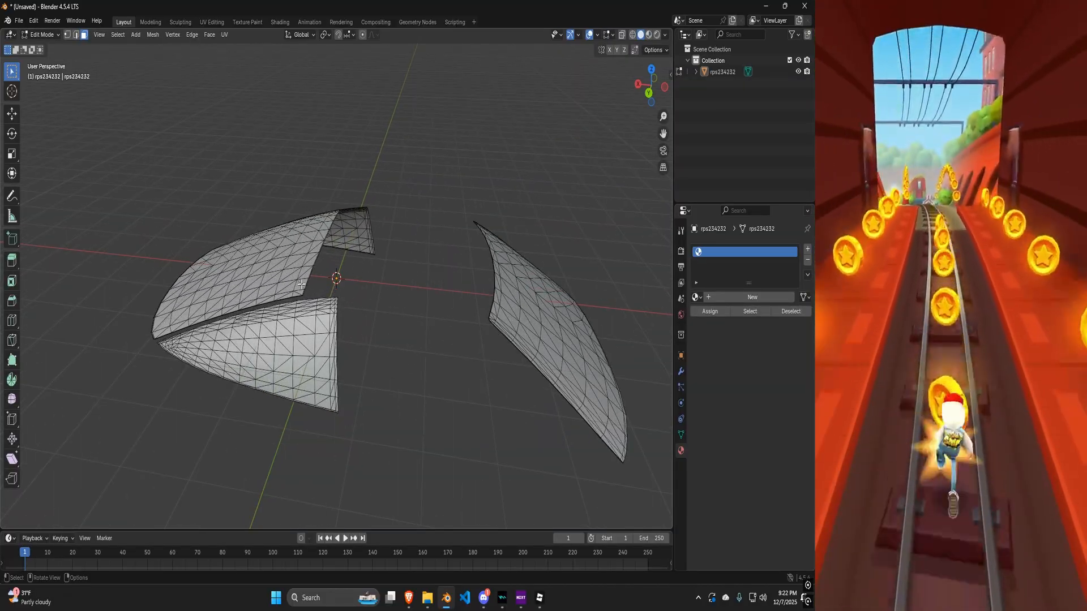
middle_click_drag(301, 283, 325, 283)
key("c")
mouse_move(340, 334)
left_mouse_down()
mouse_move(187, 363)
mouse_move(272, 317)
mouse_move(301, 394)
left_mouse_up()
mouse_move(375, 377)
left_mouse_down()
mouse_move(294, 291)
mouse_move(339, 232)
mouse_move(278, 235)
left_mouse_up()
right_click(208, 278)
middle_click_drag(209, 278, 462, 258)
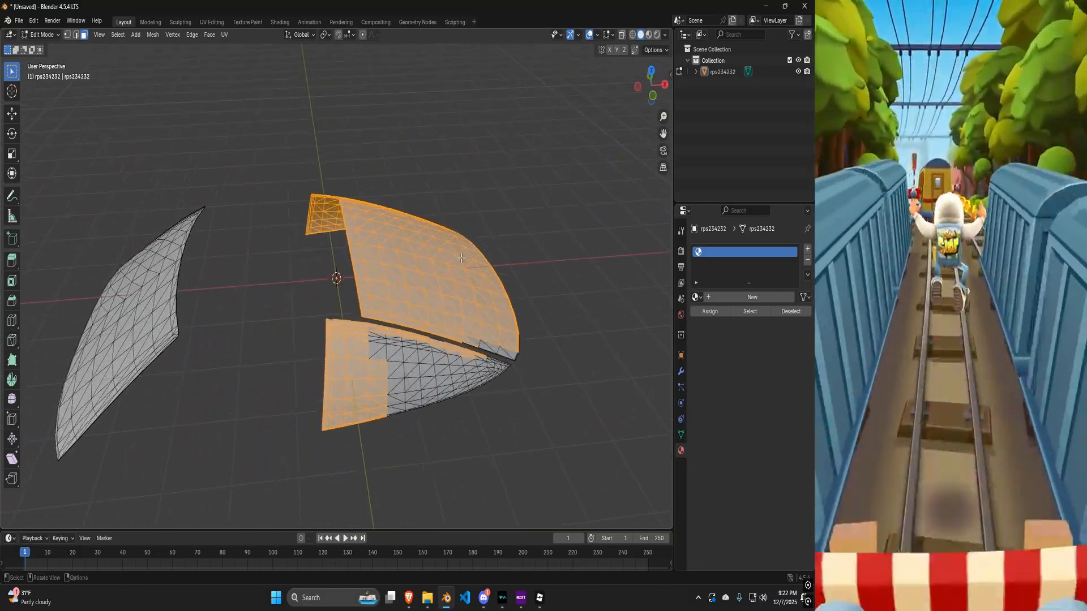
right_click(396, 317)
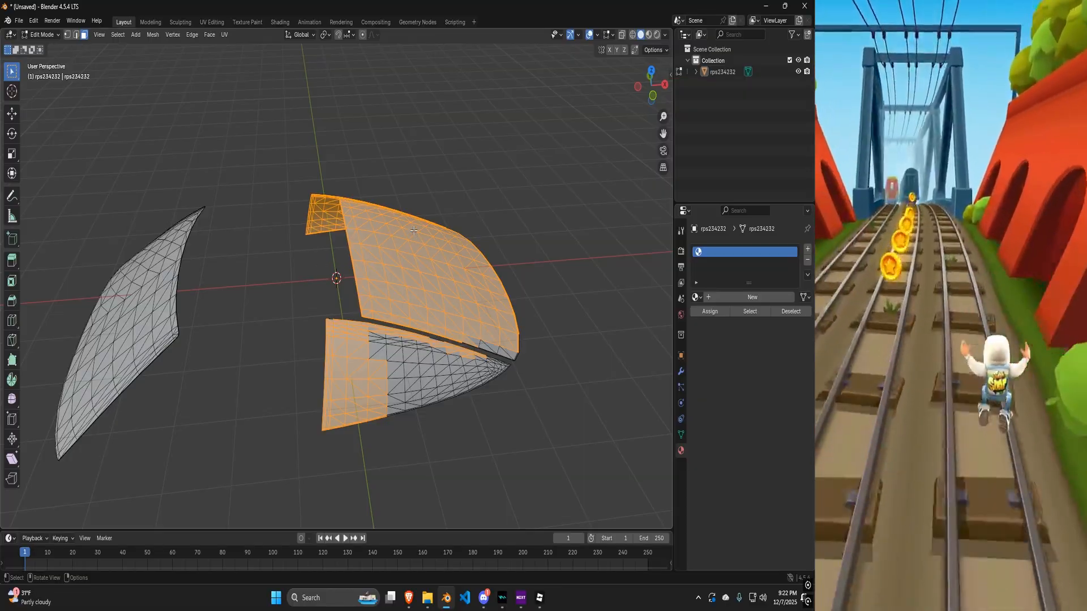
key("ctrl+l")
middle_click_drag(413, 231, 271, 269)
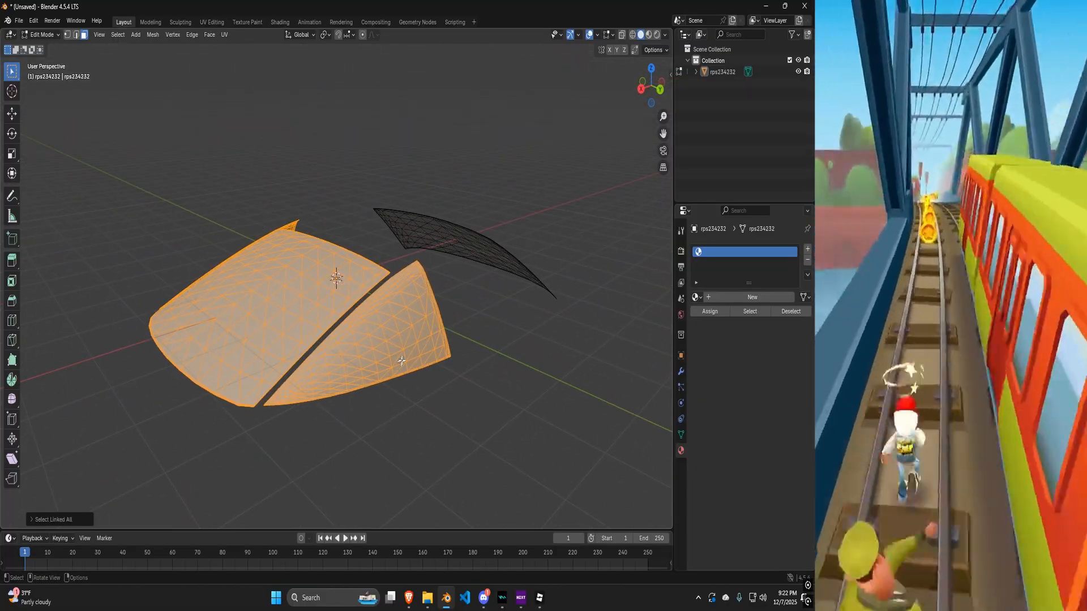
middle_click_drag(402, 361, 324, 364)
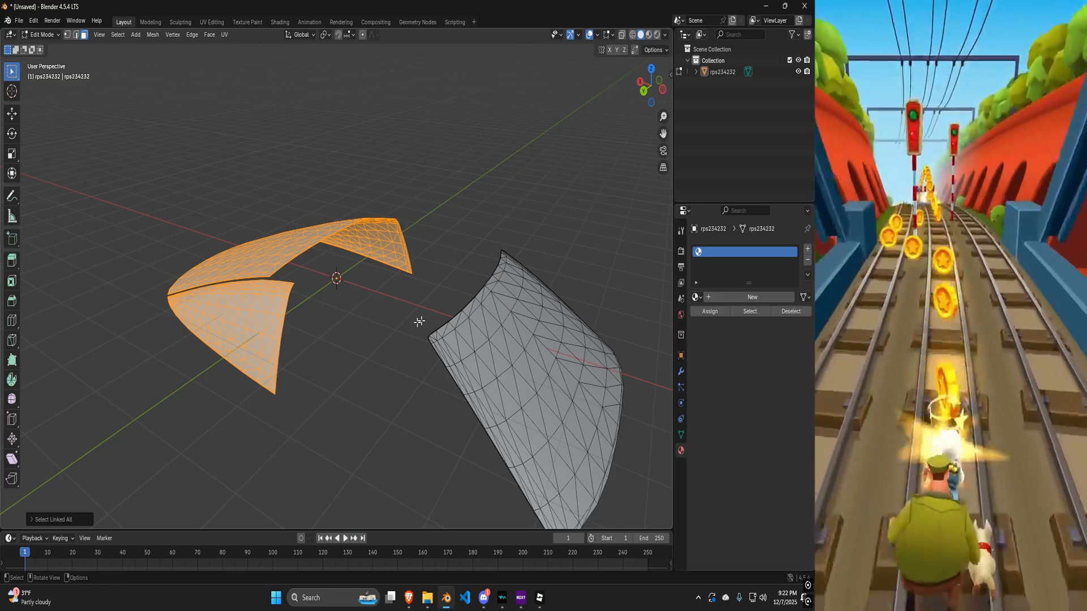
middle_click_drag(303, 272, 336, 276)
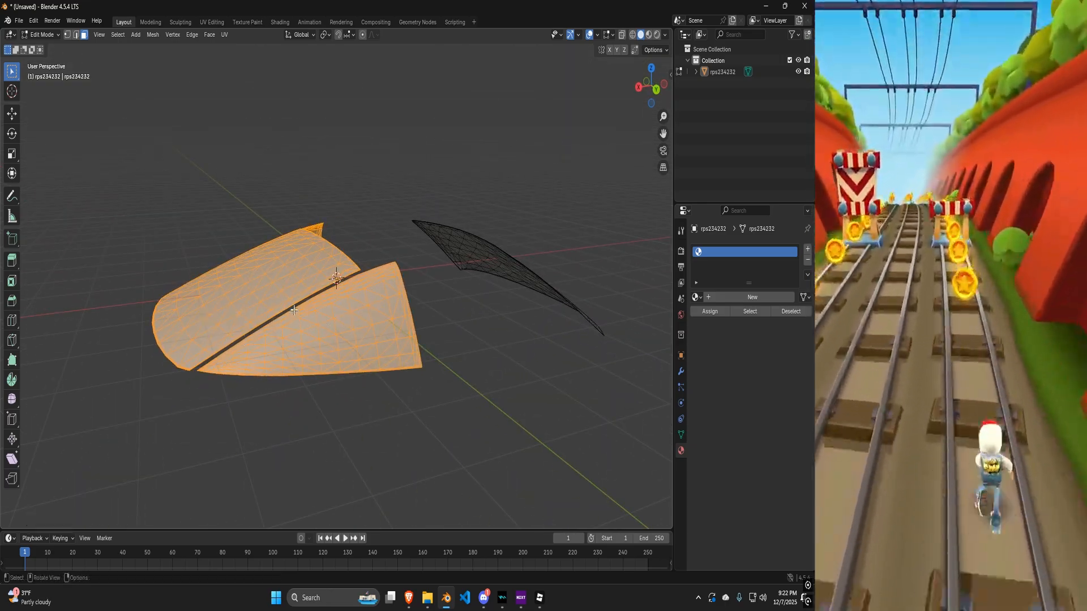
middle_click_drag(259, 344, 445, 339)
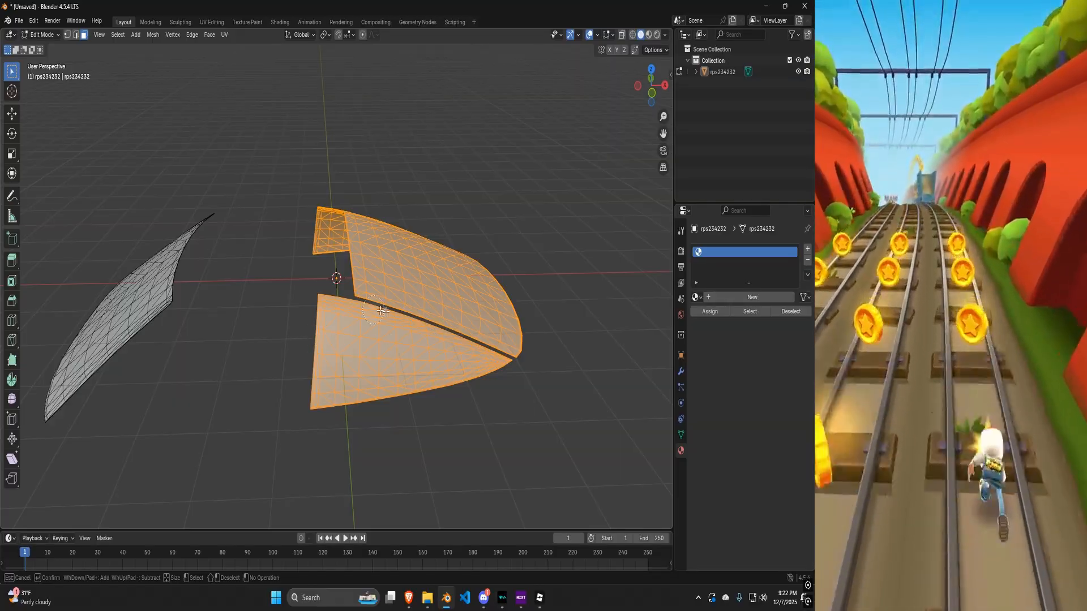
key("Escape")
middle_click_drag(378, 317, 146, 353)
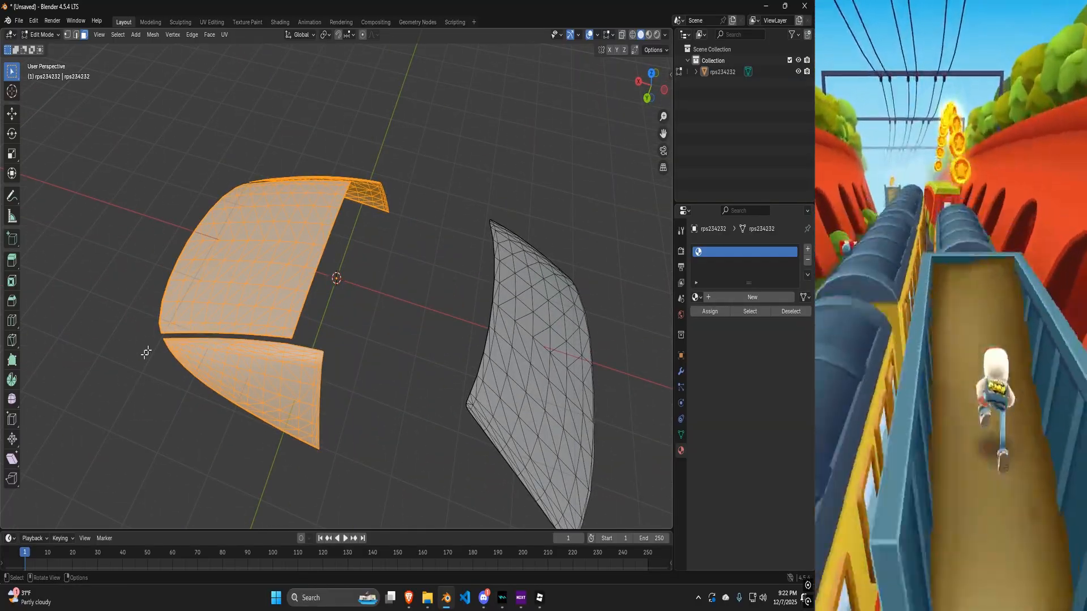
middle_click_drag(312, 373, 351, 326)
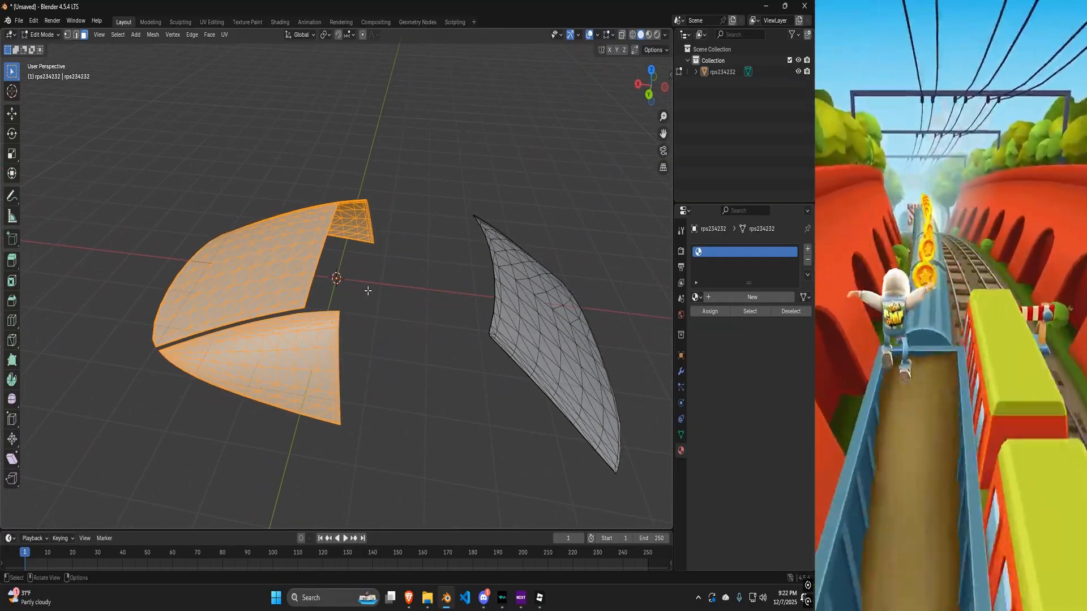
key("x")
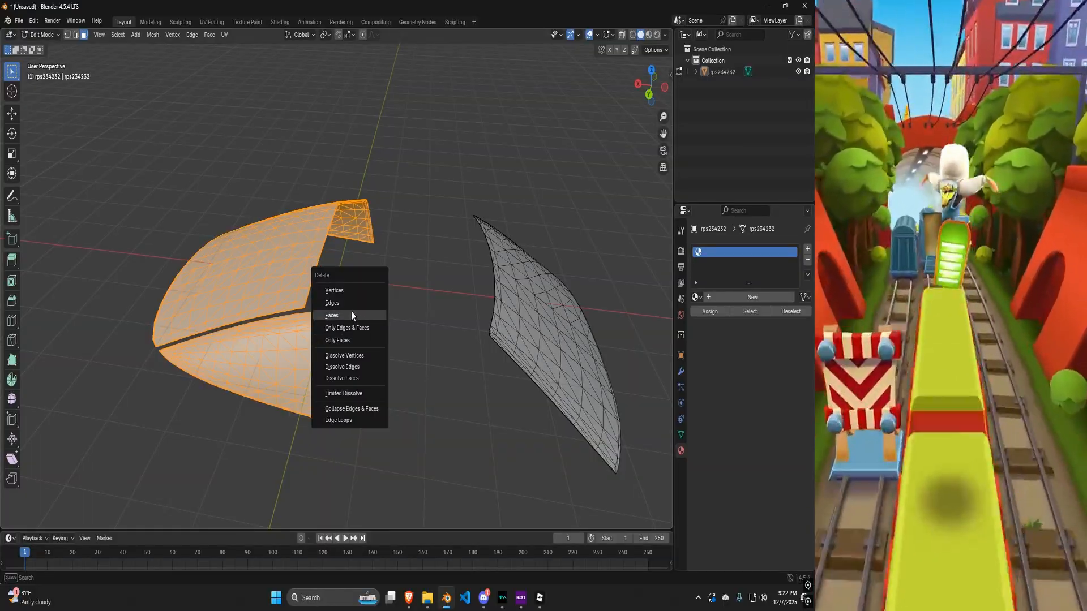
left_click(340, 313)
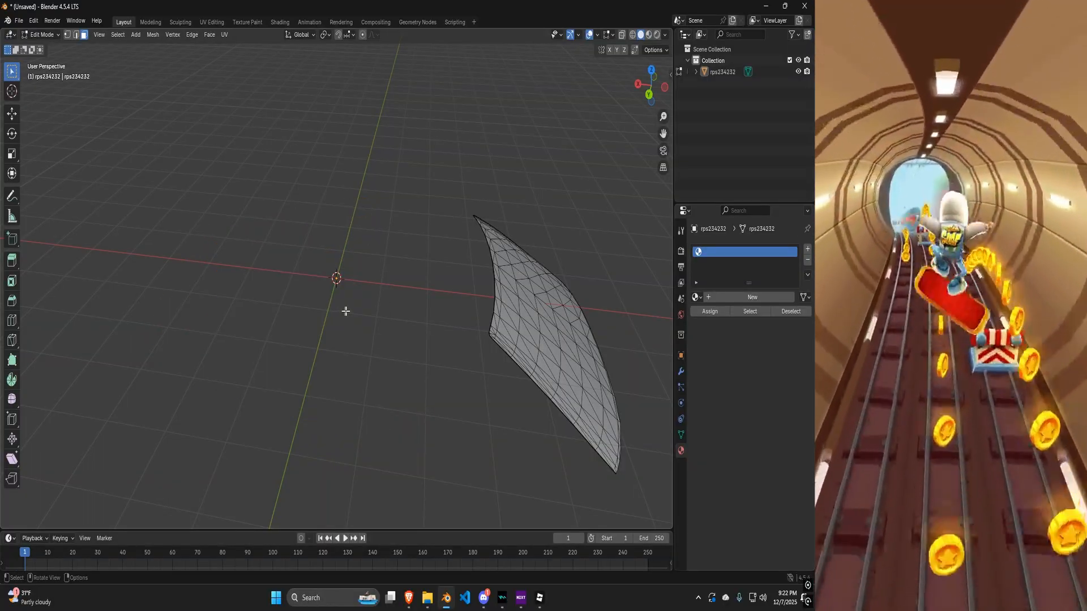
Switch to the UV Editing workspace, select all of the remaining panel's mesh and unwrap it.
middle_click_drag(430, 327, 408, 327)
key("Tab")
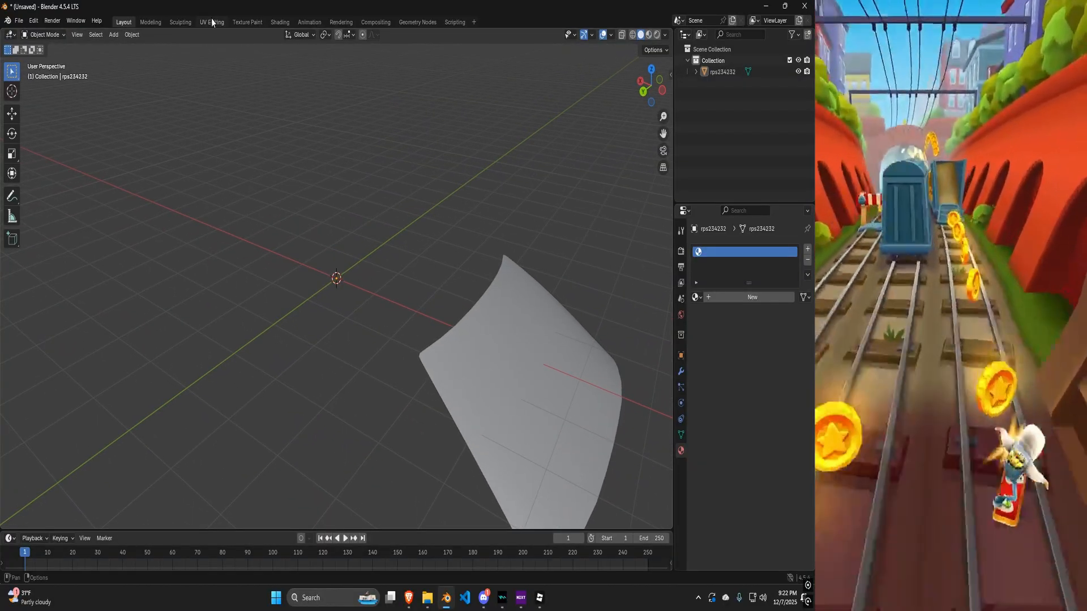
left_click(212, 21)
middle_click_drag(463, 148, 531, 212)
middle_click_drag(488, 262, 531, 234)
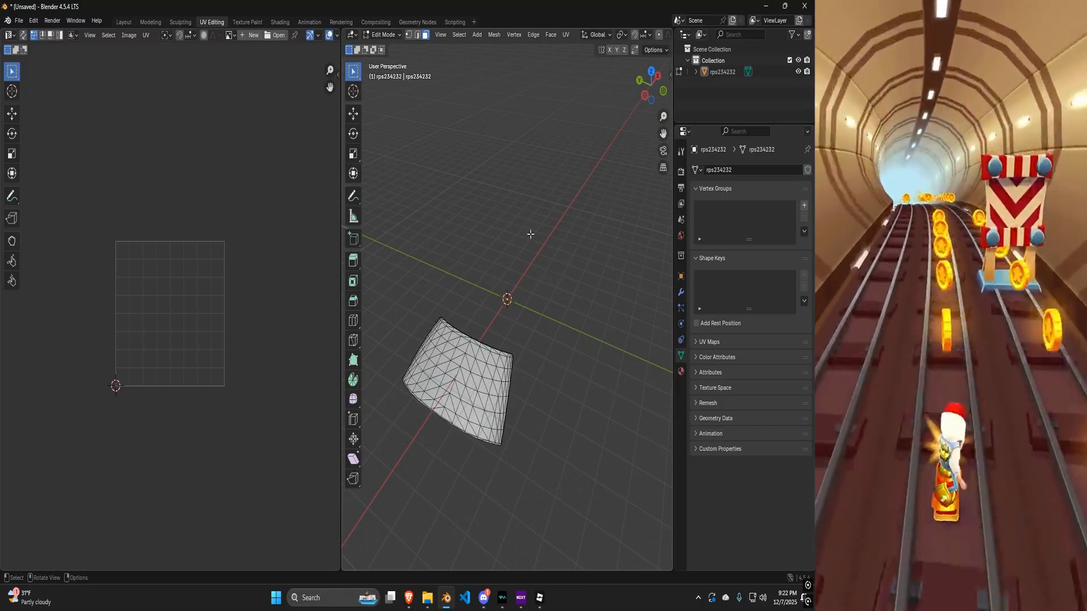
key("a")
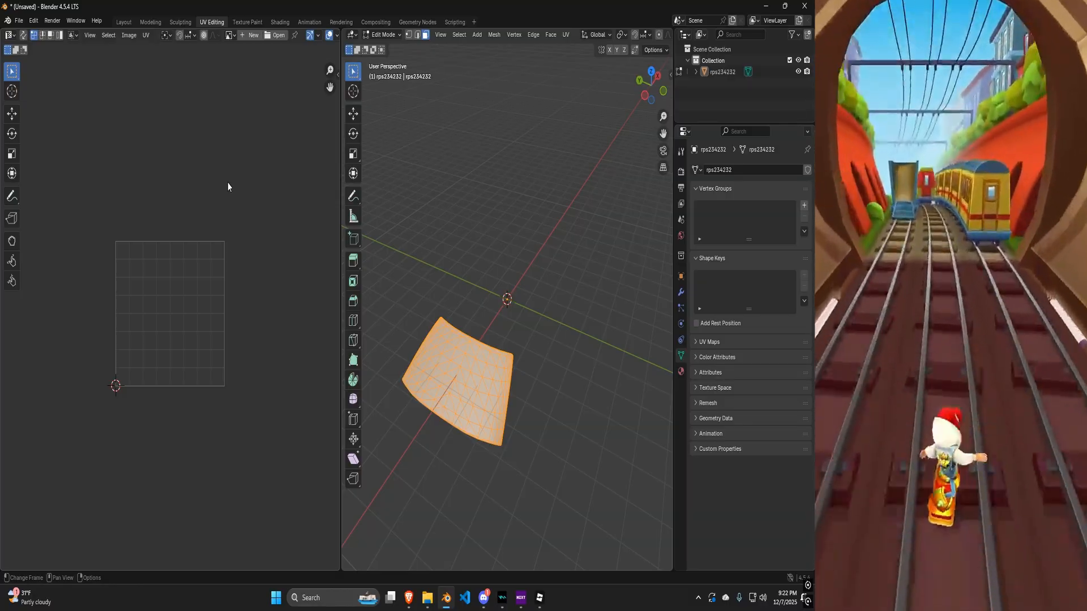
key("u")
left_click(227, 182)
scroll(169, 181, "up", 2)
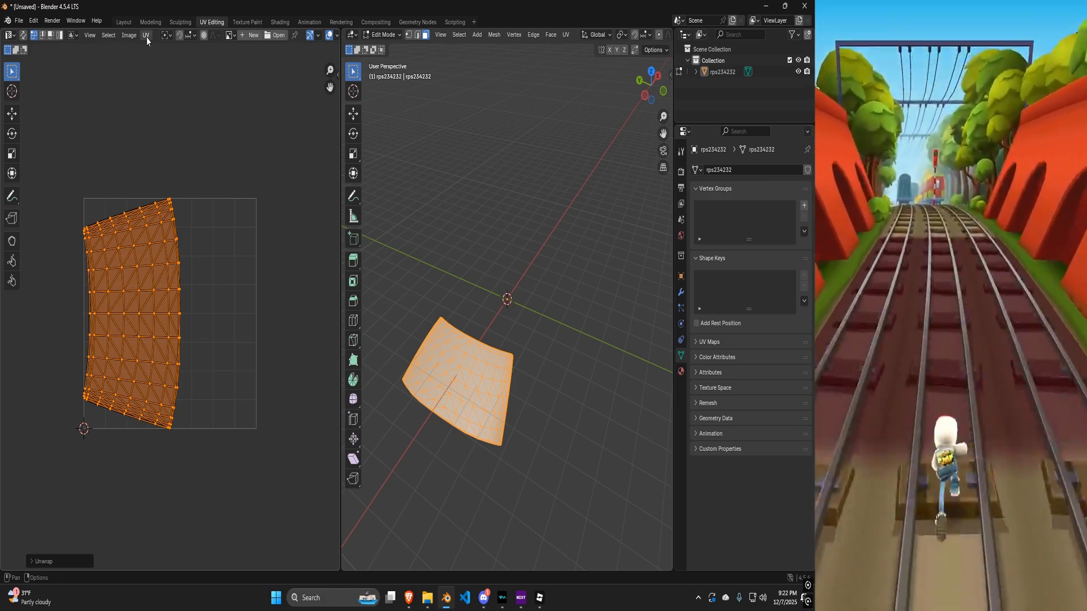
Export the UV layout as rps234232.png into the Downloads folder.
left_click(146, 37)
left_click(171, 385)
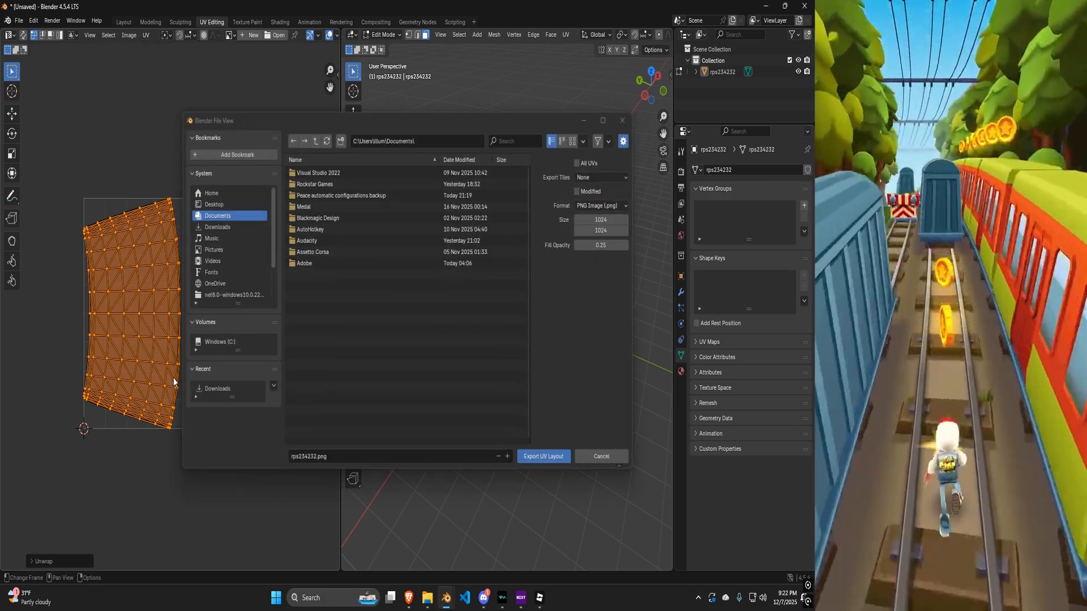
left_click(239, 227)
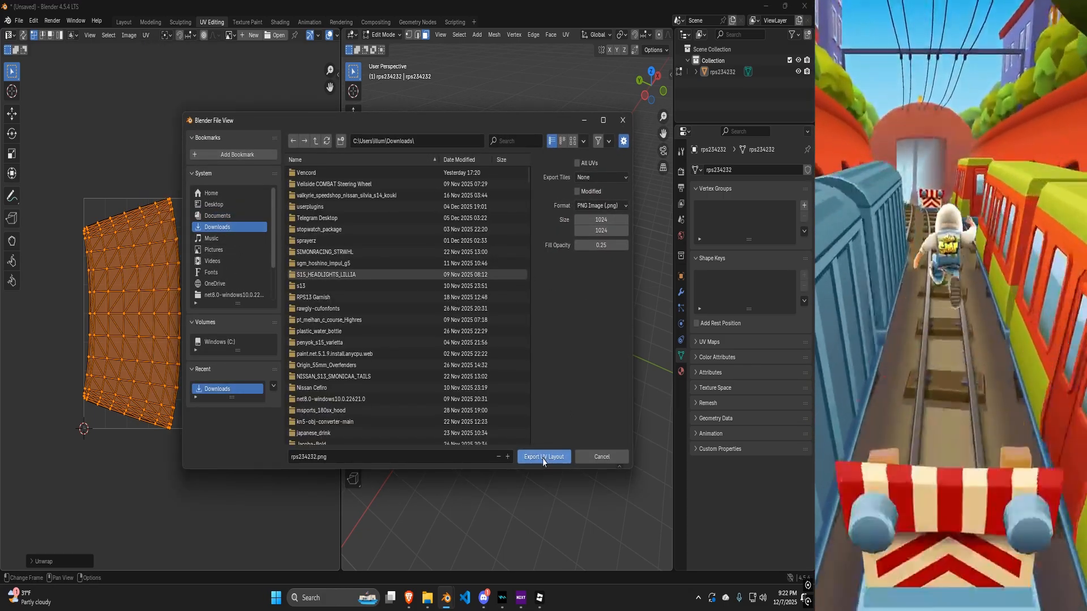
left_click(543, 458)
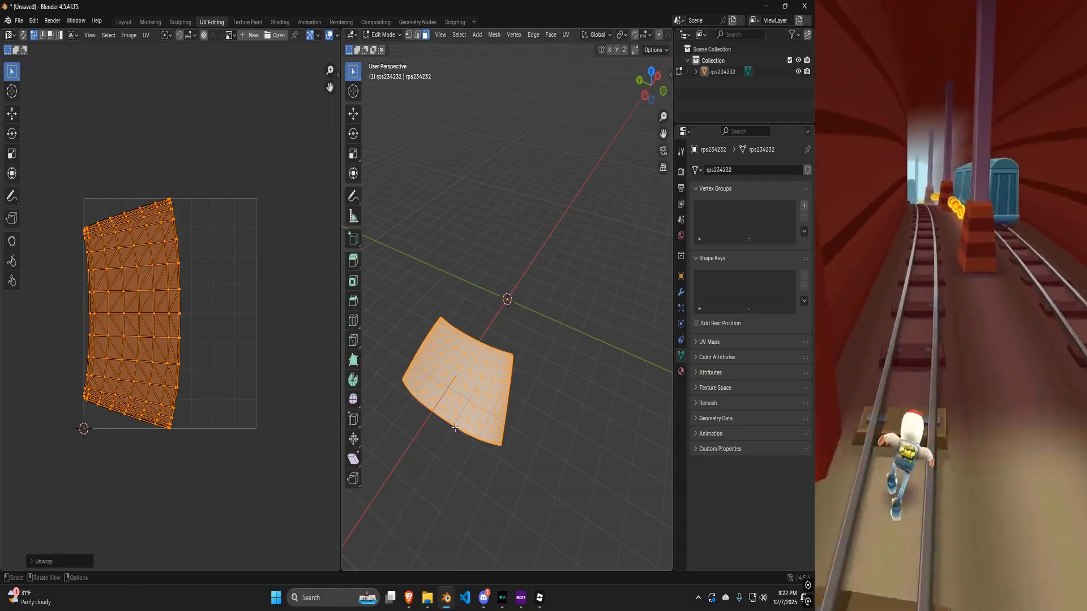
Launch Paint.NET from the Start menu search.
key("super")
type("paint.NET")
key("Return")
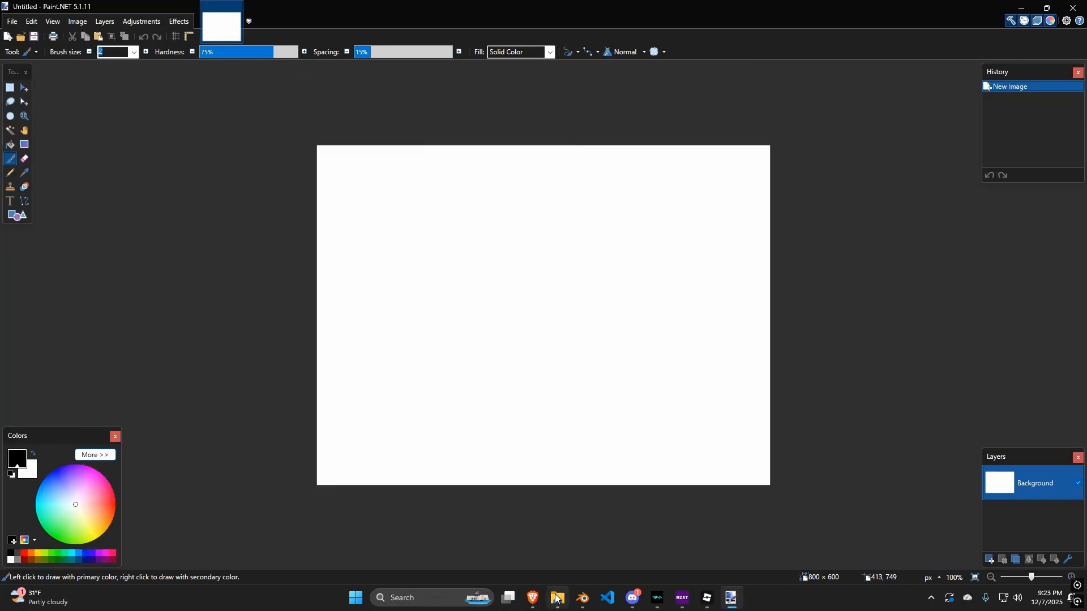
Open the exported rps234232 PNG from the Downloads folder in Paint.NET by dropping it onto the canvas.
left_click(418, 598)
left_click(394, 339)
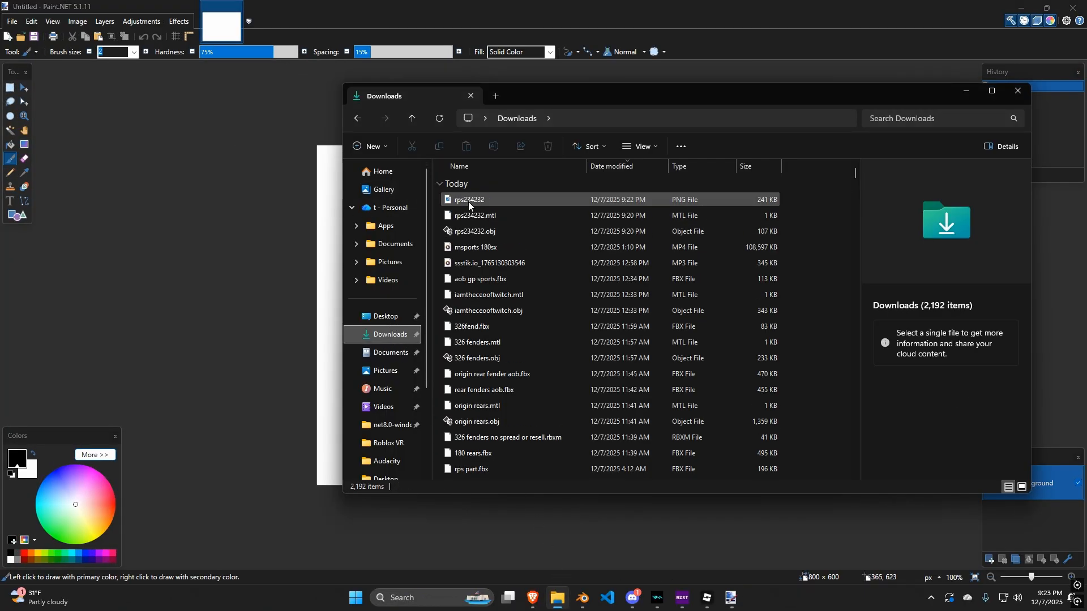
left_click(285, 157)
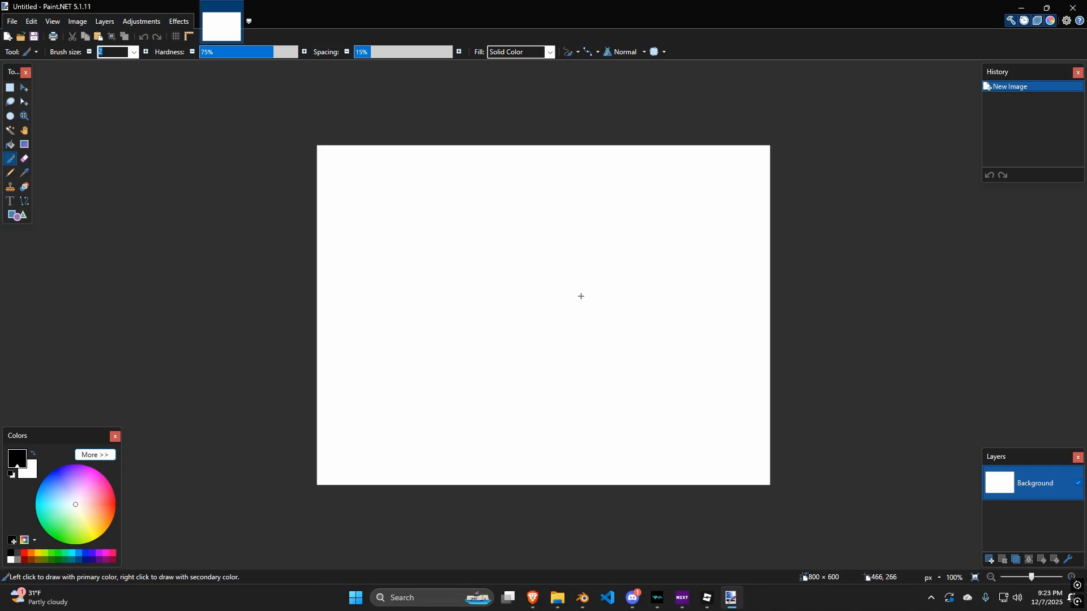
key("alt+Tab")
key("alt+Tab")
key("alt+Tab")
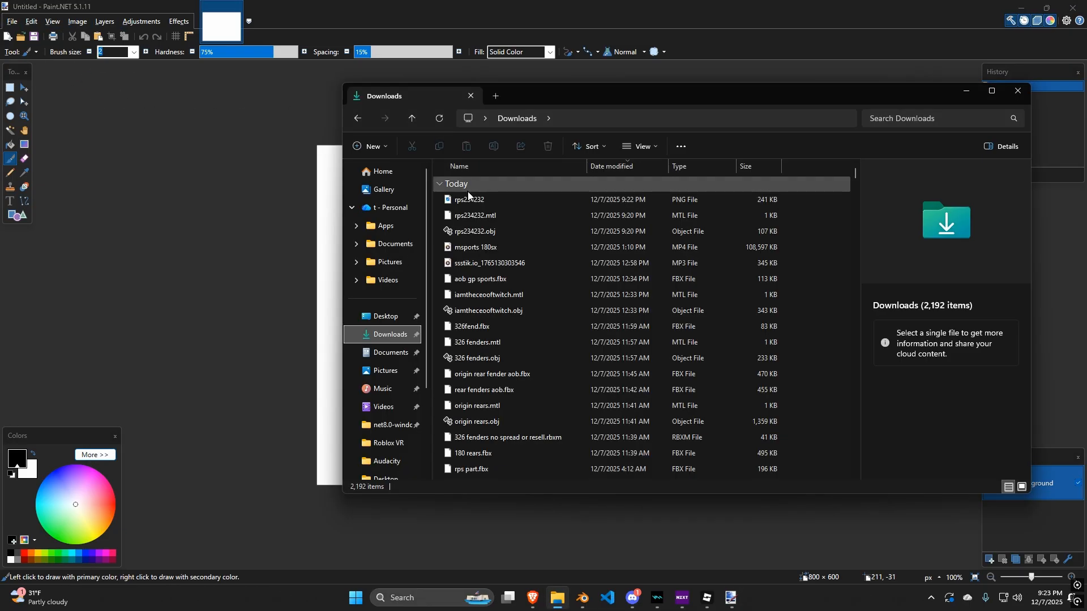
left_click_drag(466, 202, 543, 196)
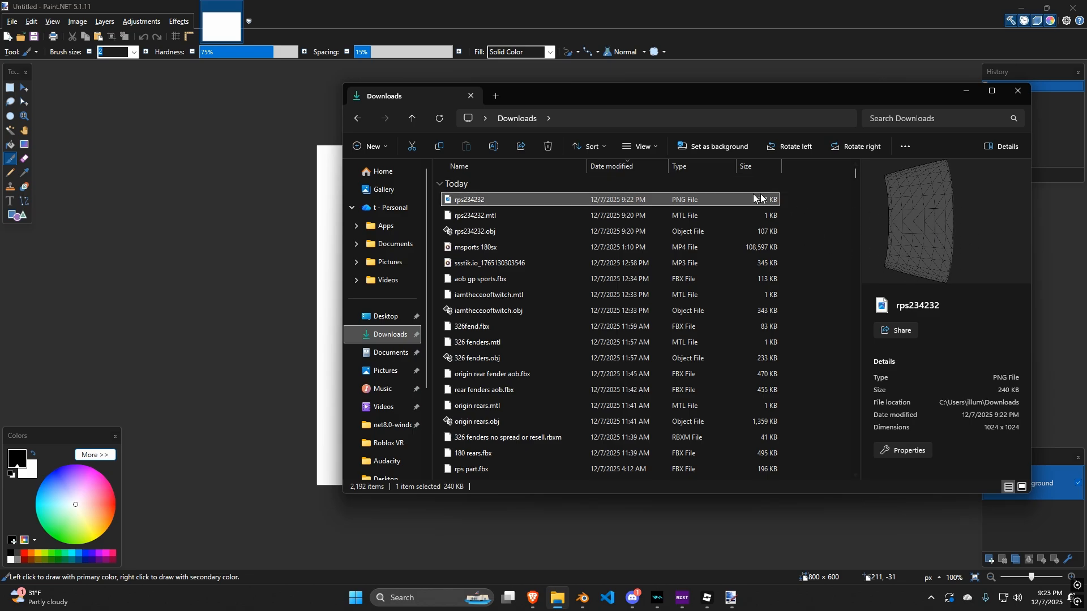
mouse_move(499, 202)
left_mouse_down()
mouse_move(369, 216)
mouse_move(304, 189)
mouse_move(327, 199)
left_mouse_up()
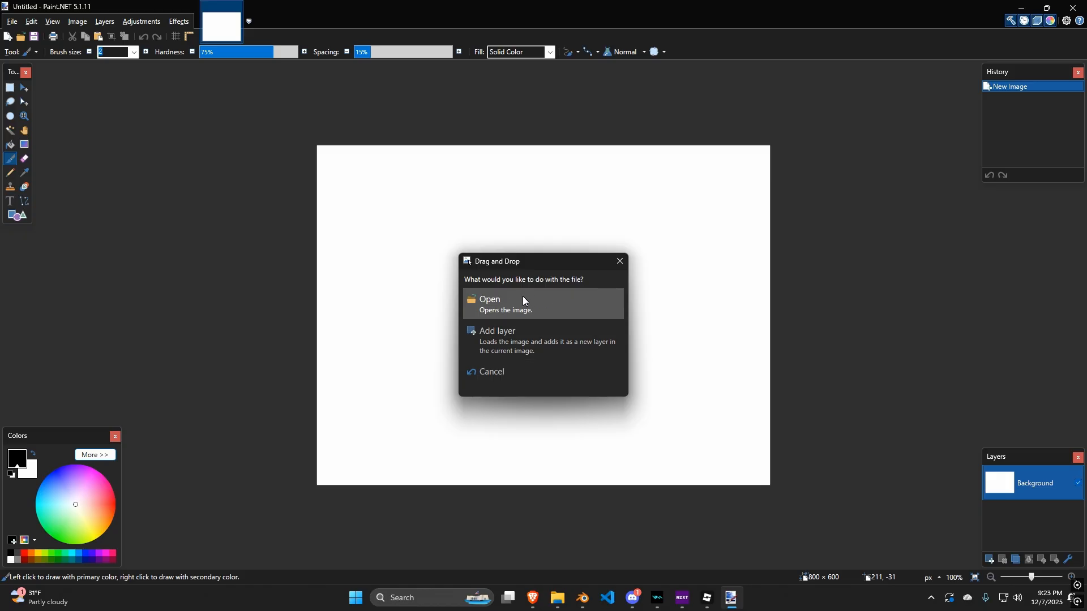
left_click(498, 304)
Search the Downloads folder and add a car photo as a new layer over the UV layout image.
left_click(558, 599)
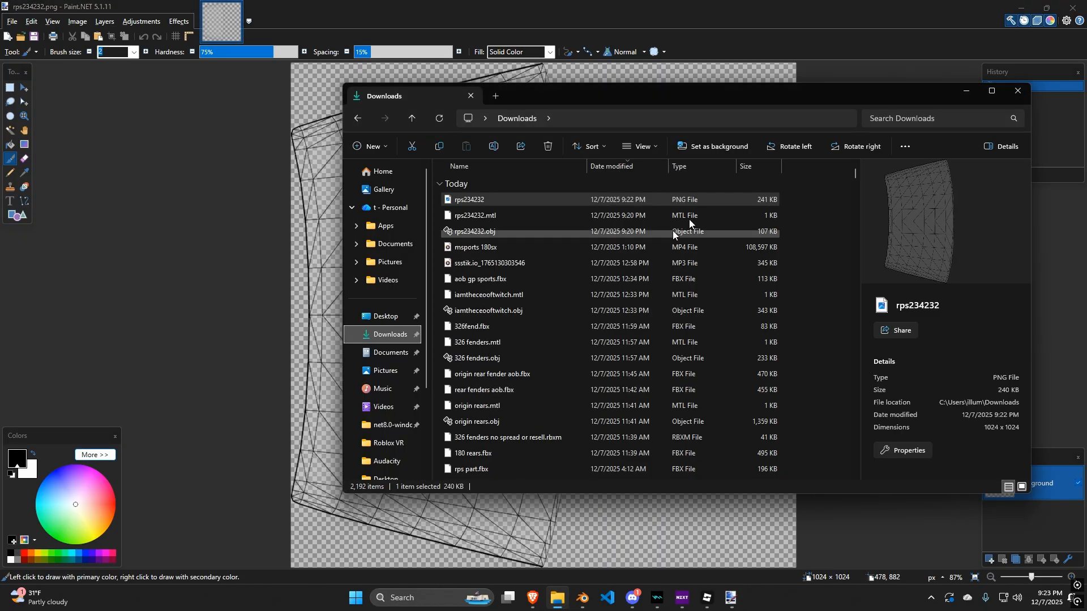
left_click(934, 118)
type("sd")
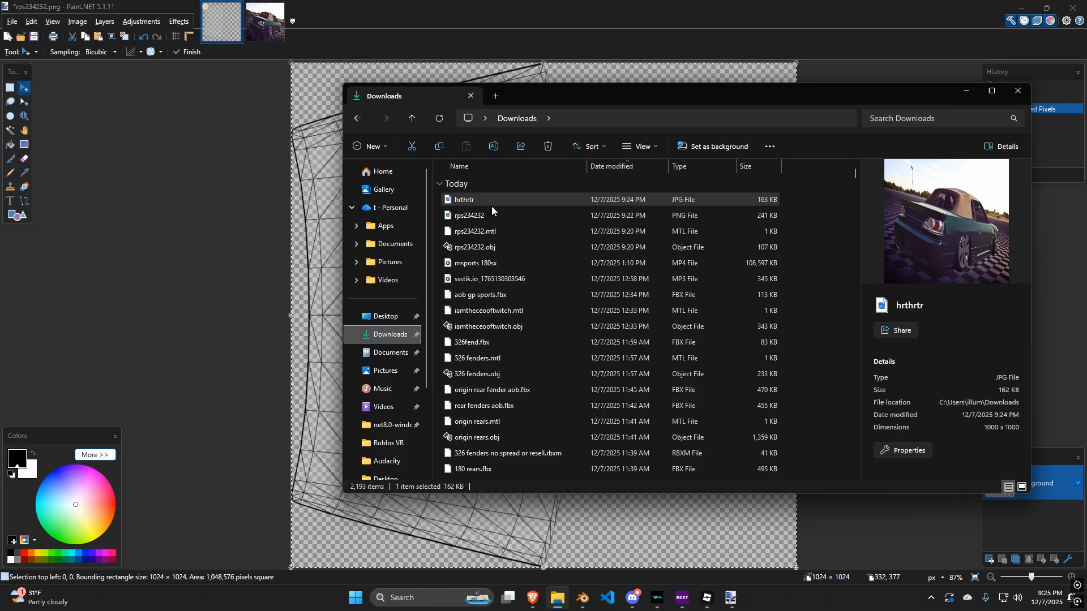
mouse_move(491, 206)
left_mouse_down()
mouse_move(369, 217)
mouse_move(285, 197)
mouse_move(305, 226)
left_mouse_up()
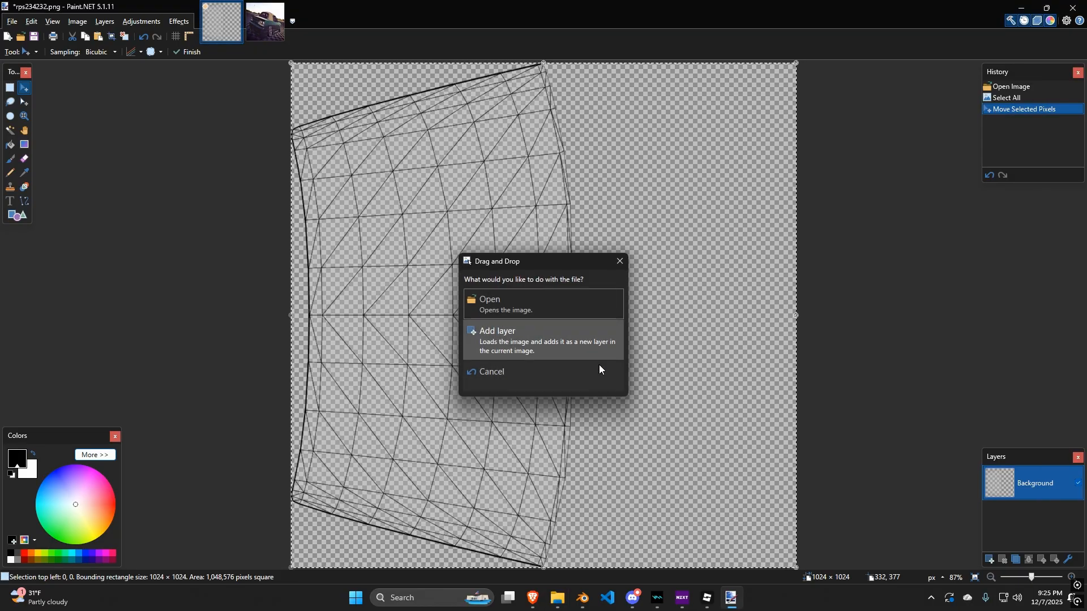
left_click(512, 335)
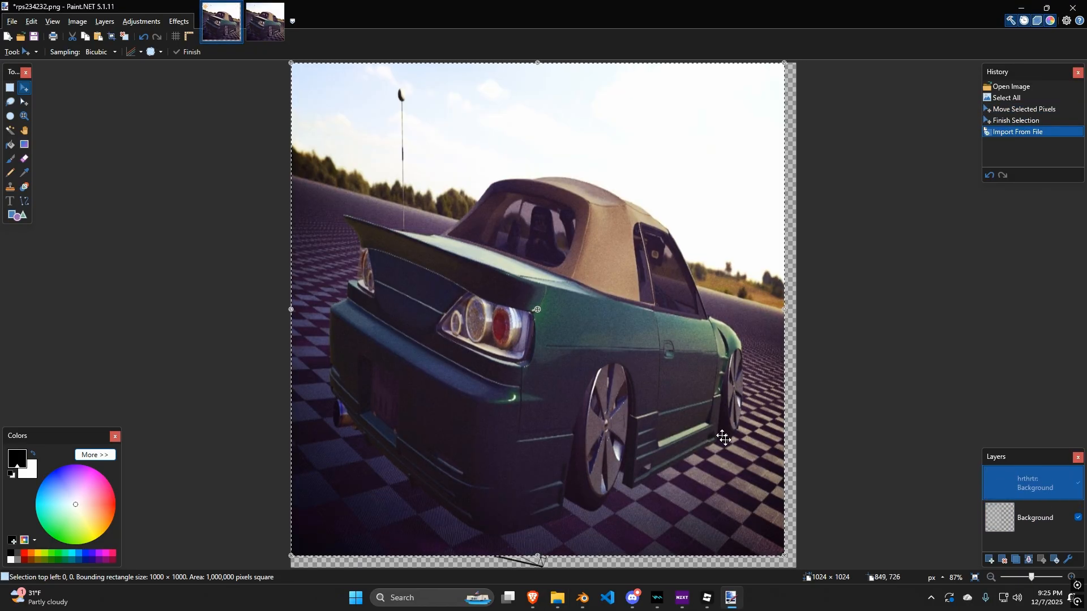
Scale, rotate and position the car photo layer to cover the UV layout island.
left_click_drag(783, 556, 563, 219)
left_click_drag(446, 216, 332, 331)
left_click_drag(461, 373, 433, 361)
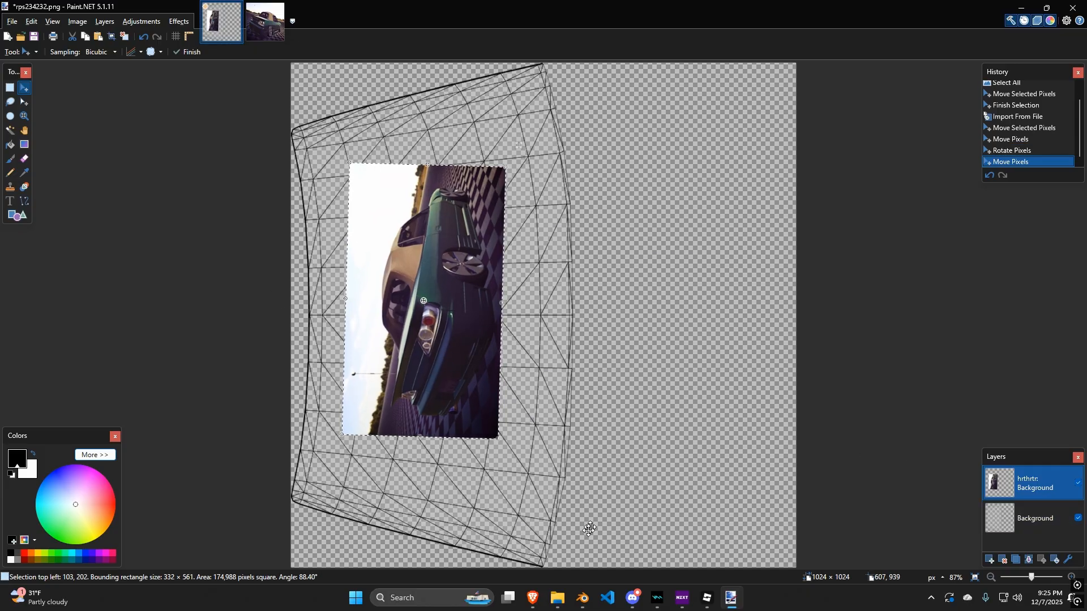
Hide the UV layout Background layer so only the car photo remains visible.
left_click(1078, 519)
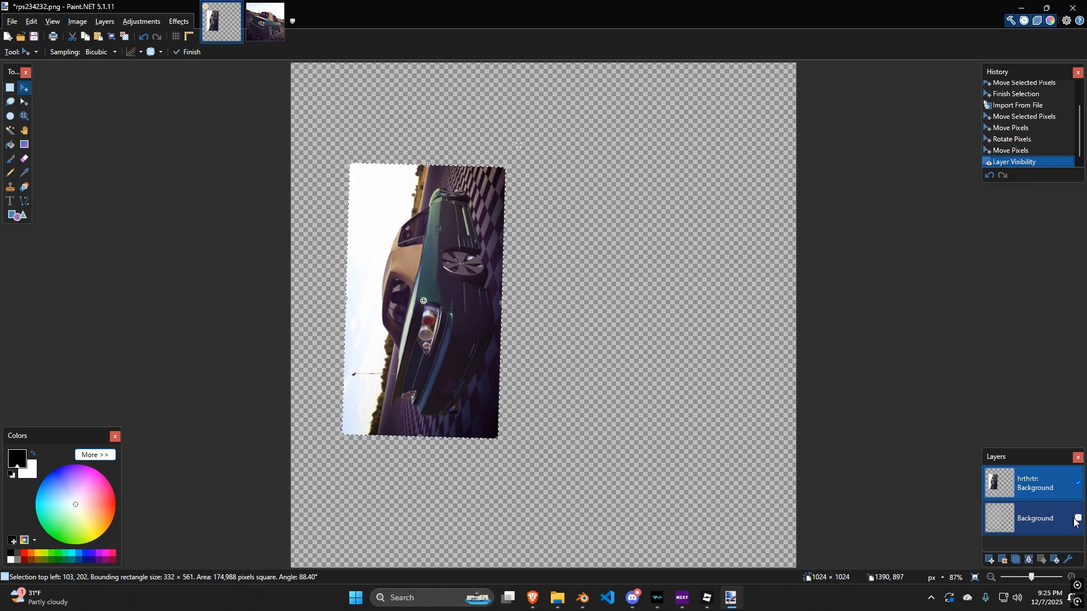
left_click(1078, 519)
left_click(1077, 519)
Save the image as rps234232uv in PNG format into Downloads, flattening the layers.
left_click(9, 23)
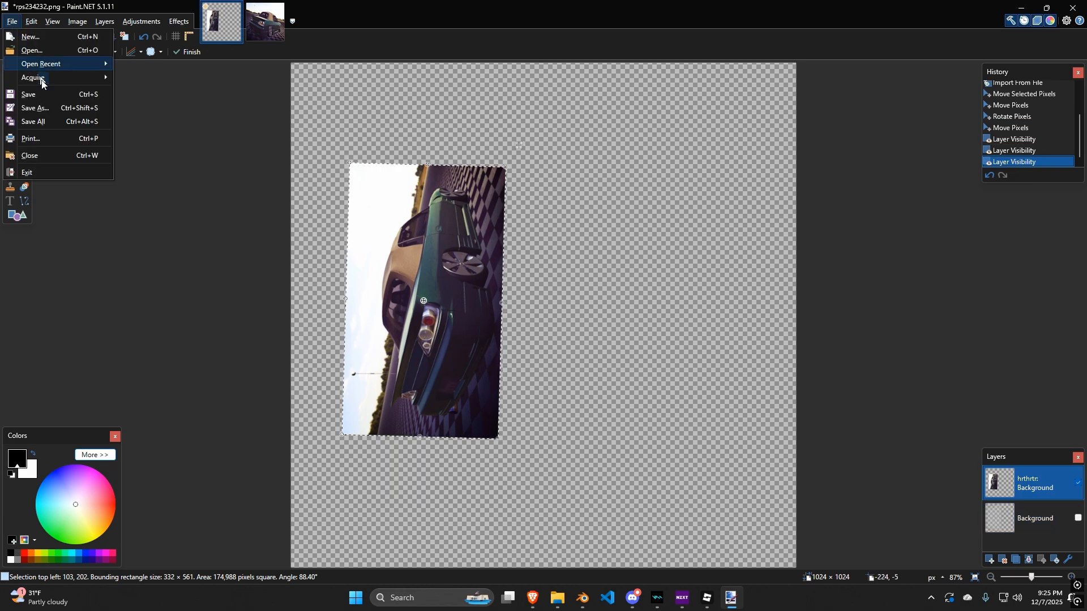
left_click(57, 108)
left_click(96, 234)
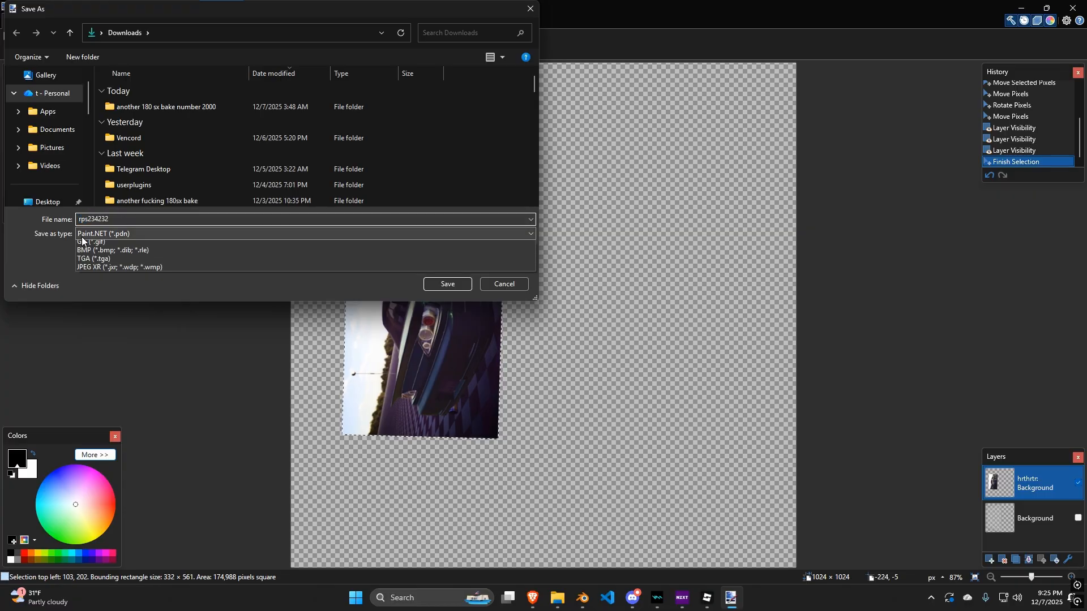
left_click(134, 253)
left_click(168, 218)
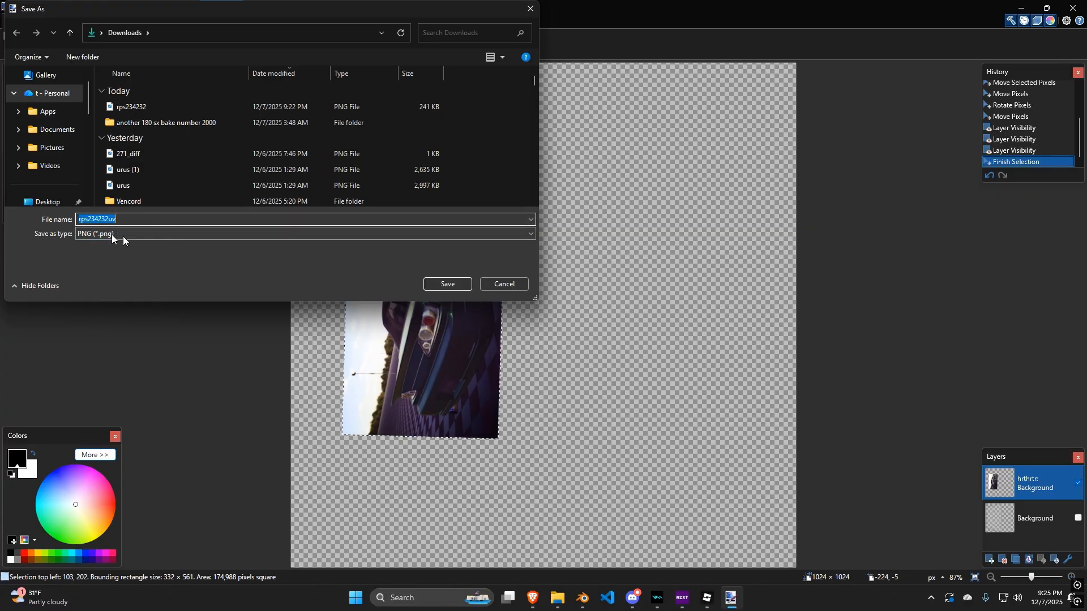
left_click(440, 284)
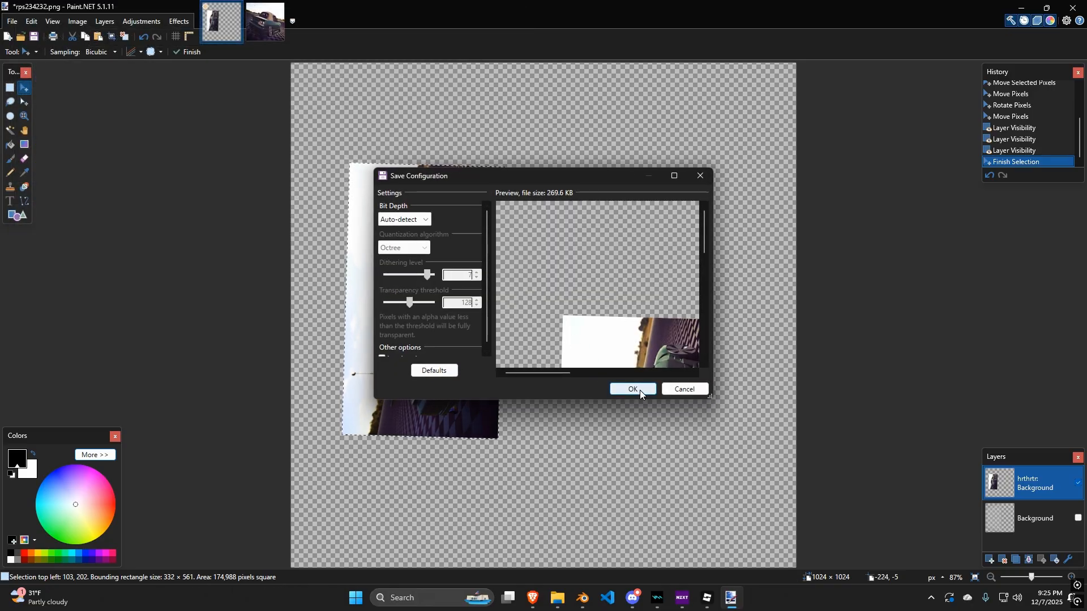
left_click(633, 390)
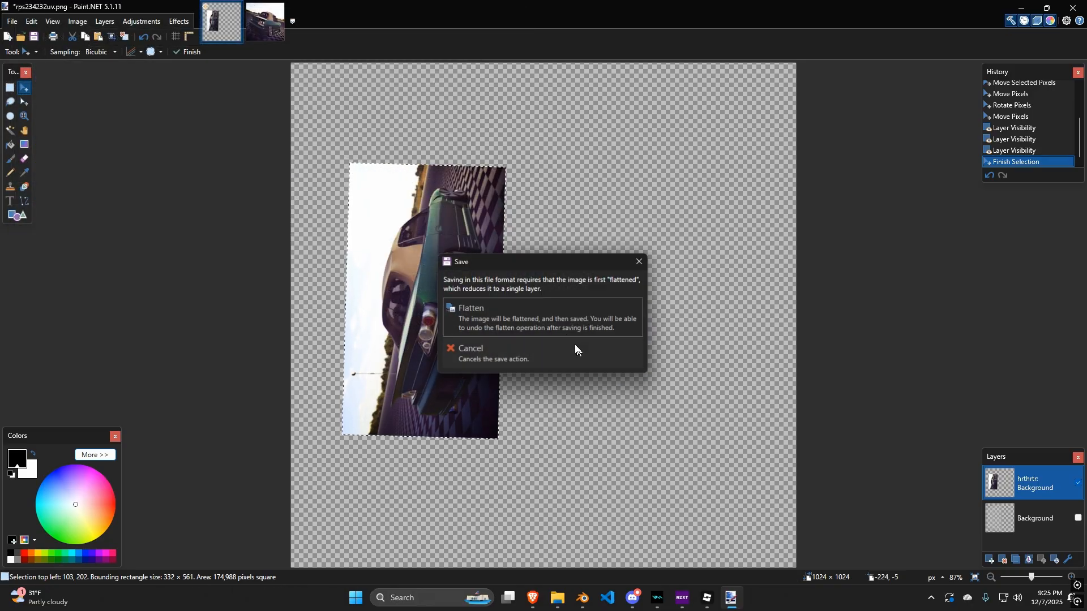
left_click(547, 313)
Switch to Blender and create a new material for the glass mesh in the Shading workspace.
left_click(1073, 7)
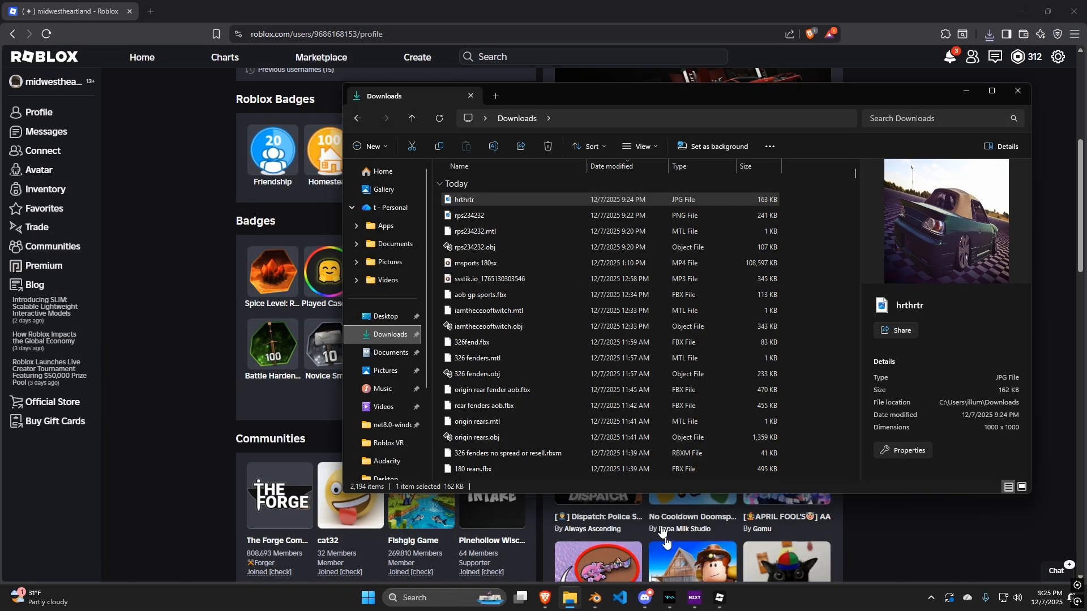
left_click(579, 553)
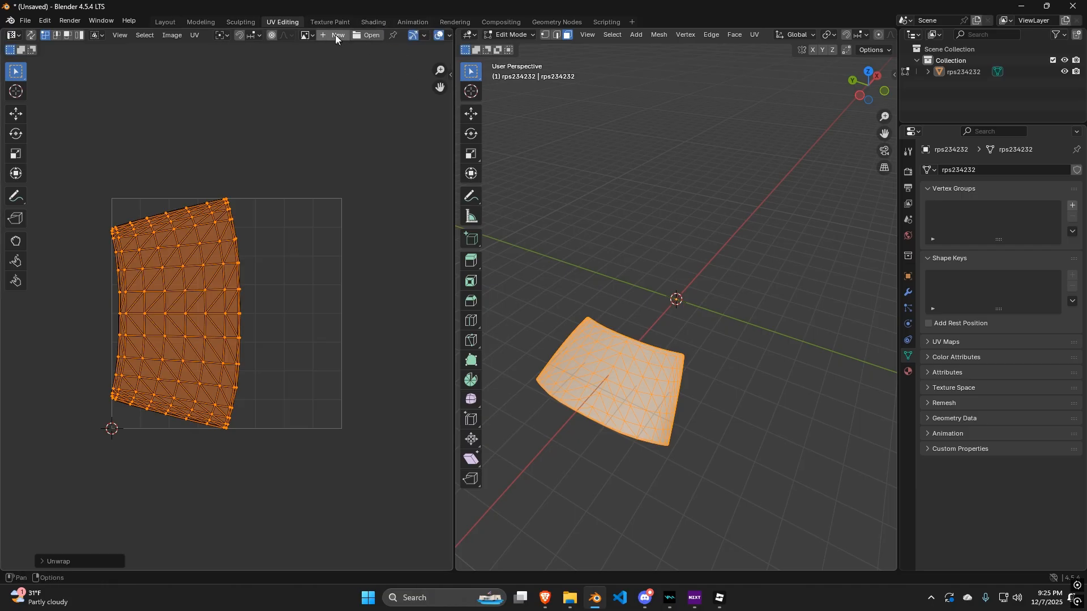
left_click(372, 23)
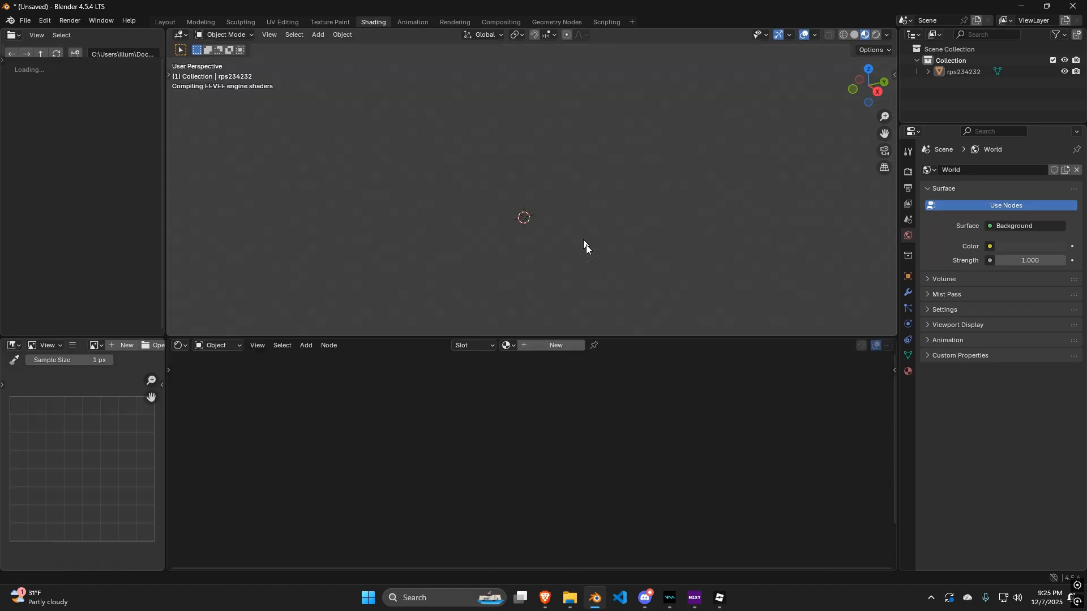
left_click(553, 348)
middle_click_drag(524, 283, 403, 297)
Add an Image Texture node to the material's node tree.
left_click(307, 348)
mouse_move(341, 419)
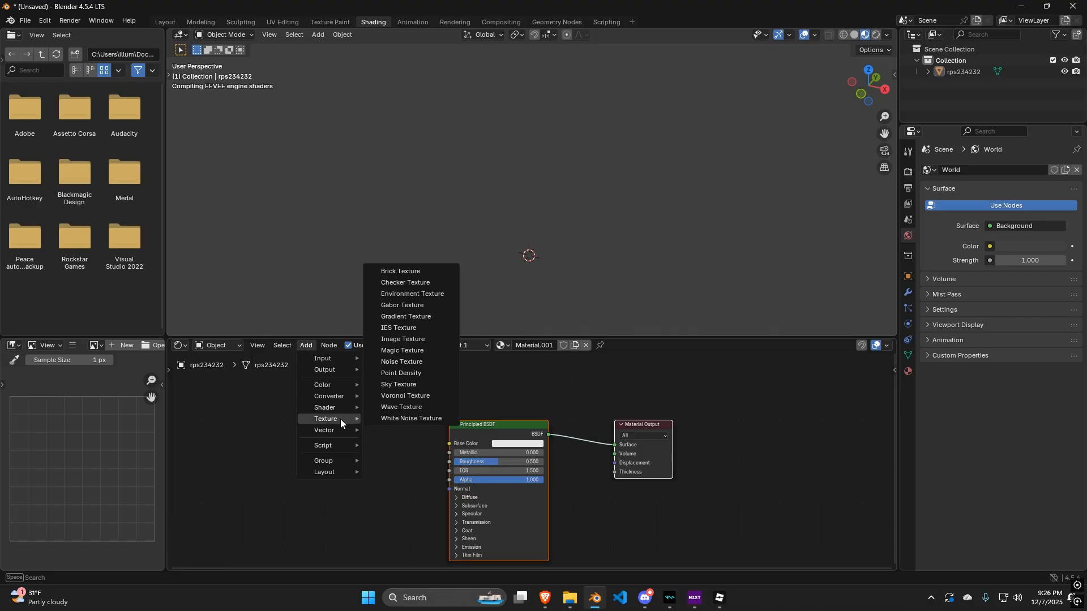
left_click(418, 343)
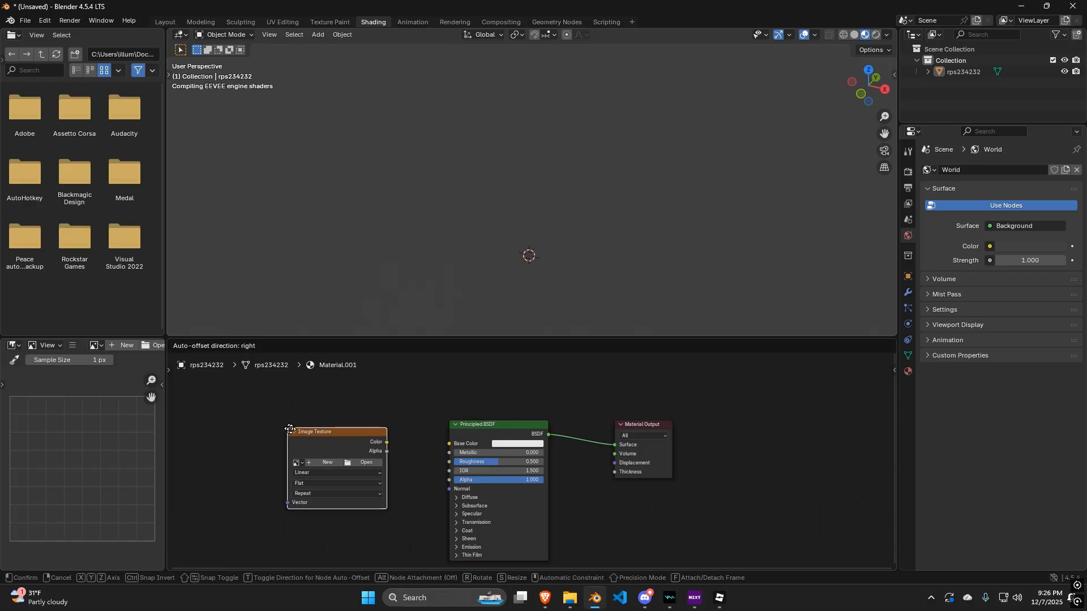
left_click(361, 473)
Load rps234232uv.png from the Downloads folder into the Image Texture node.
left_click(362, 467)
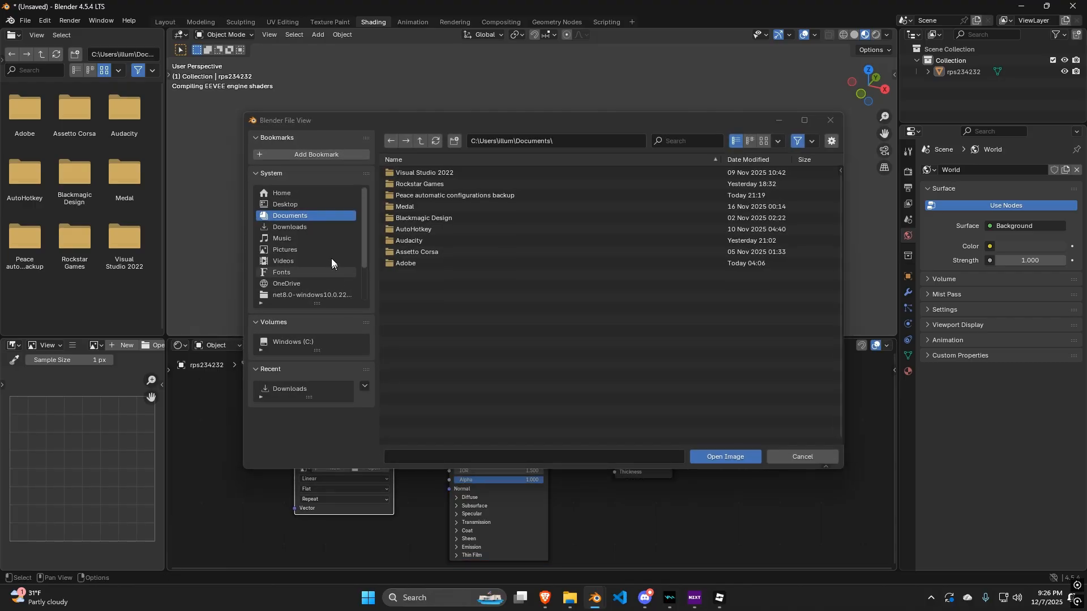
left_click(316, 226)
left_click(692, 141)
type("rps234232uv")
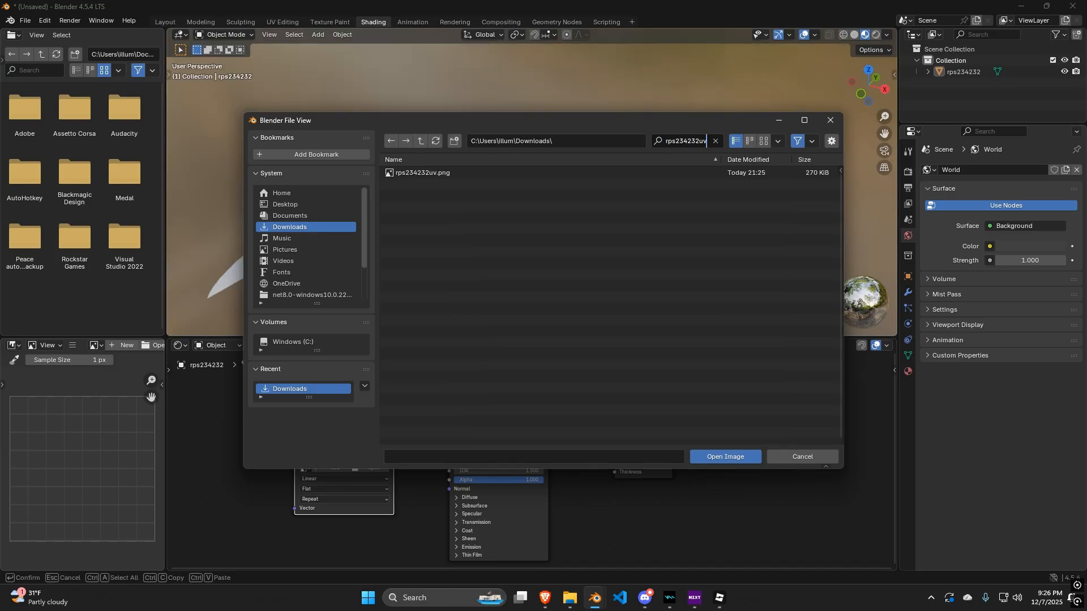
key("BackSpace")
key("BackSpace")
key("BackSpace")
key("BackSpace")
key("BackSpace")
key("BackSpace")
key("BackSpace")
key("BackSpace")
key("BackSpace")
key("BackSpace")
key("BackSpace")
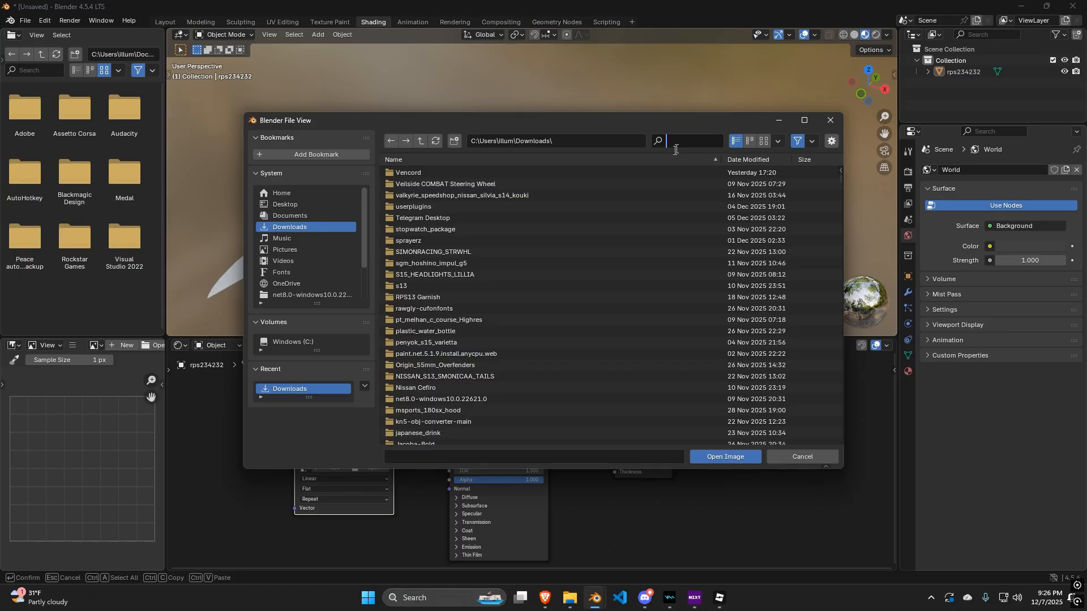
type("rps234232uv")
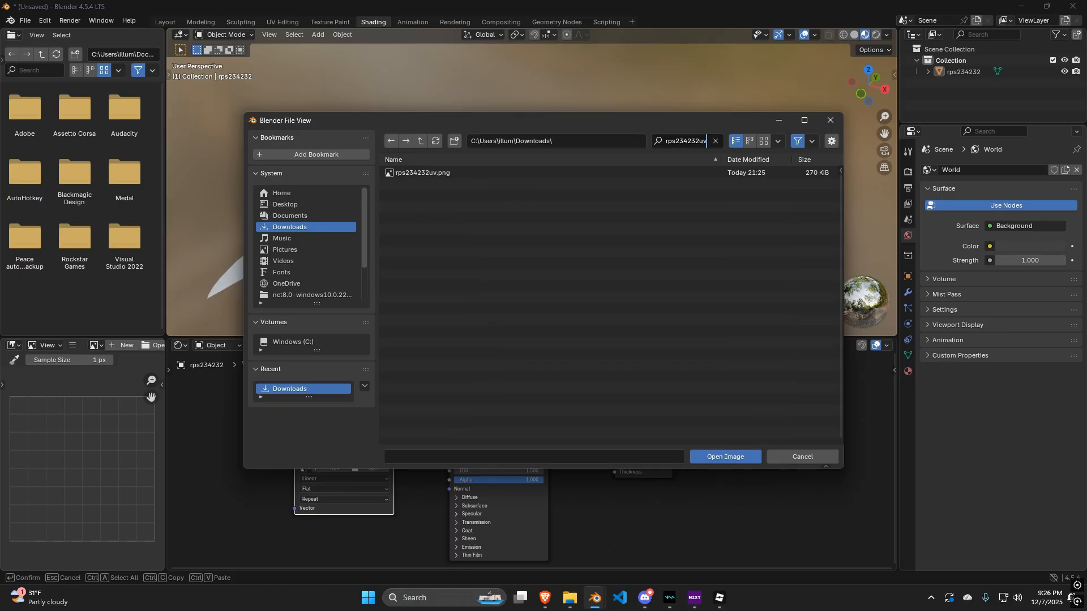
double_click(471, 172)
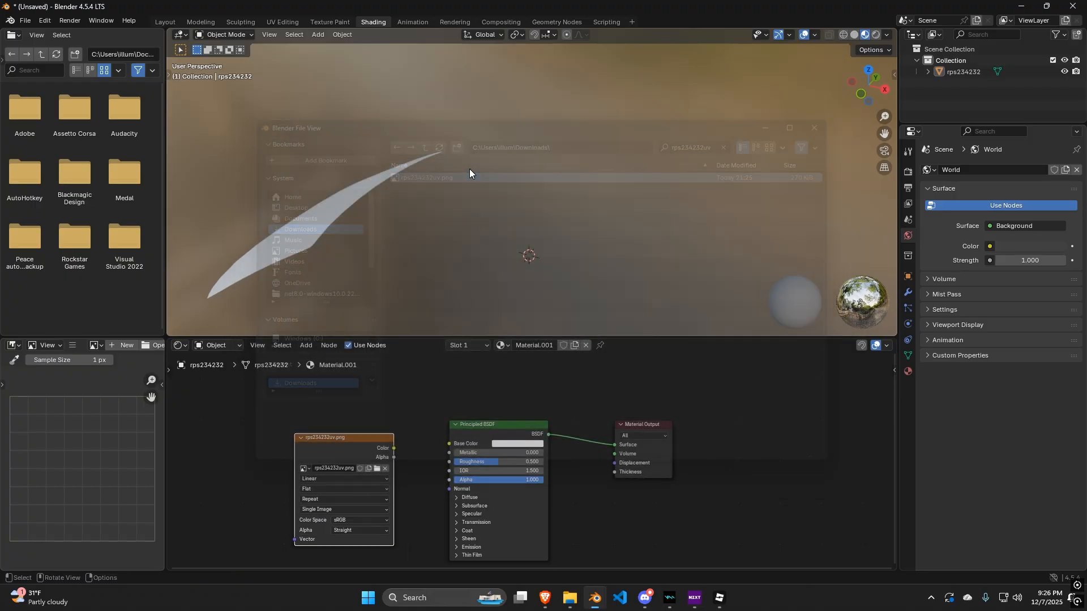
Connect the Image Texture's Color output to the Principled BSDF's Base Color input.
left_click_drag(394, 448, 449, 444)
middle_click_drag(543, 228, 617, 245)
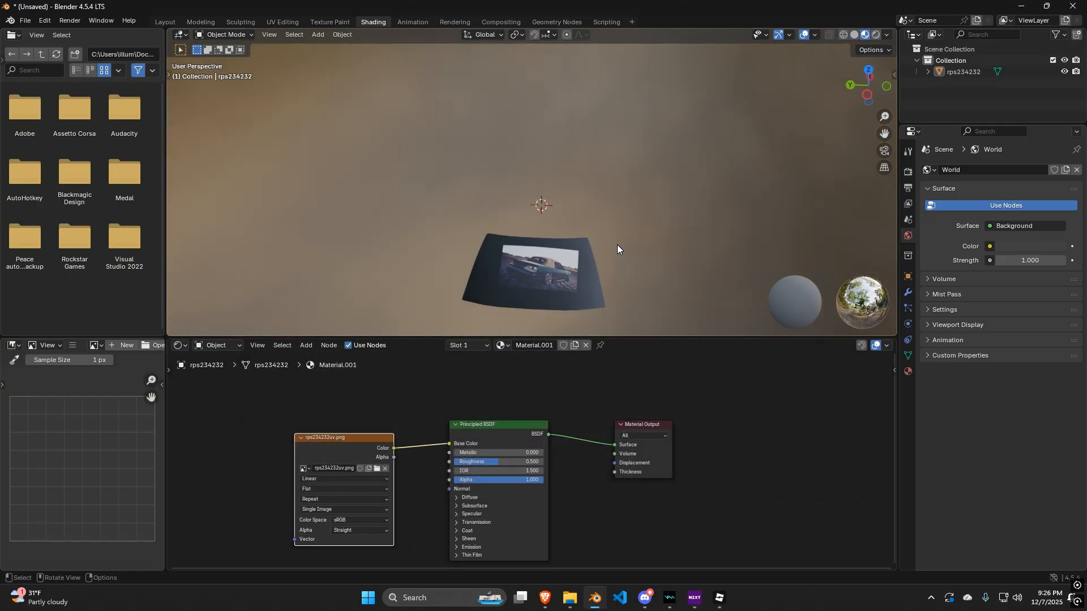
Export the mesh as FBX named okegre into Downloads with a scale of 0.01.
left_click(24, 20)
mouse_move(79, 192)
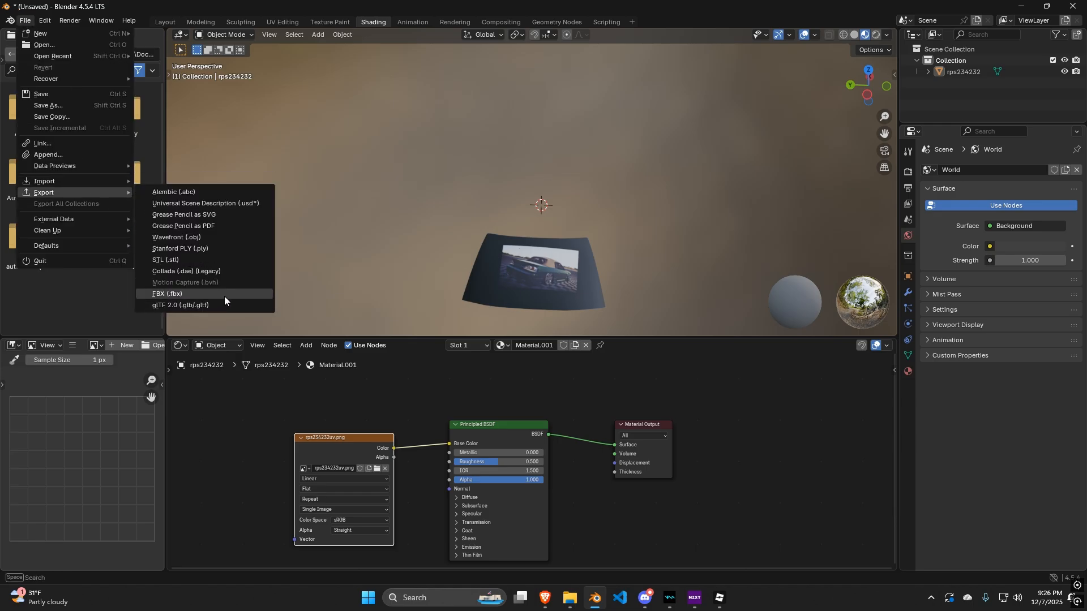
left_click(224, 295)
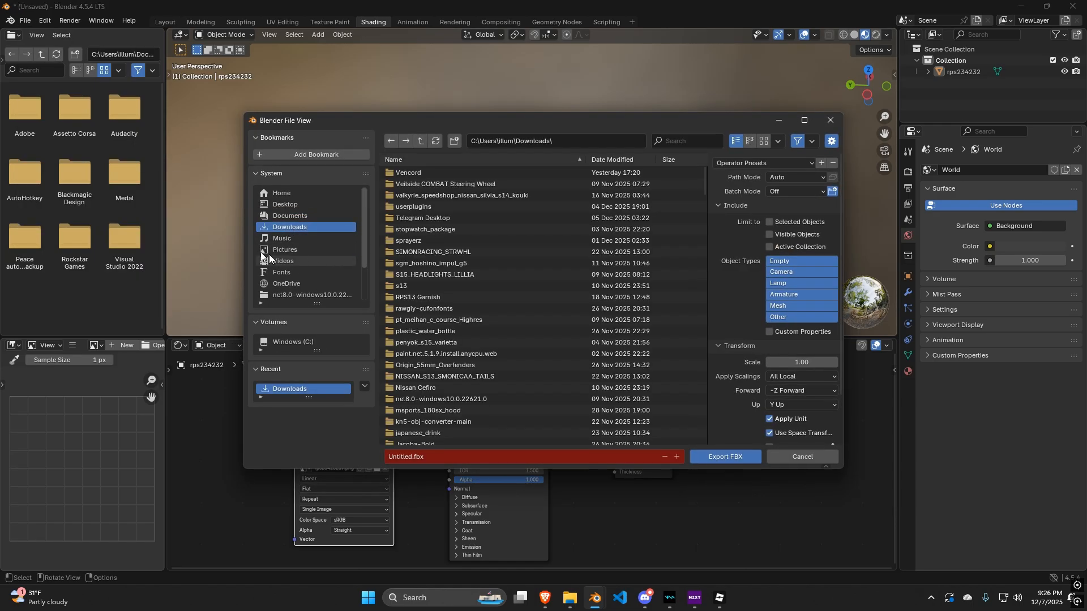
left_click_drag(801, 363, 767, 362)
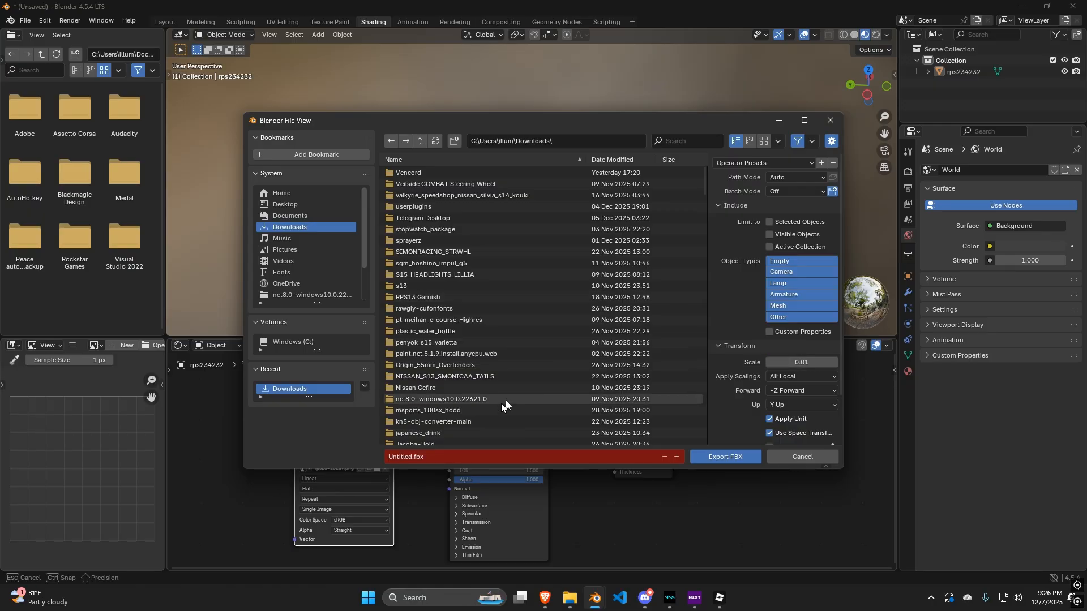
left_click(461, 455)
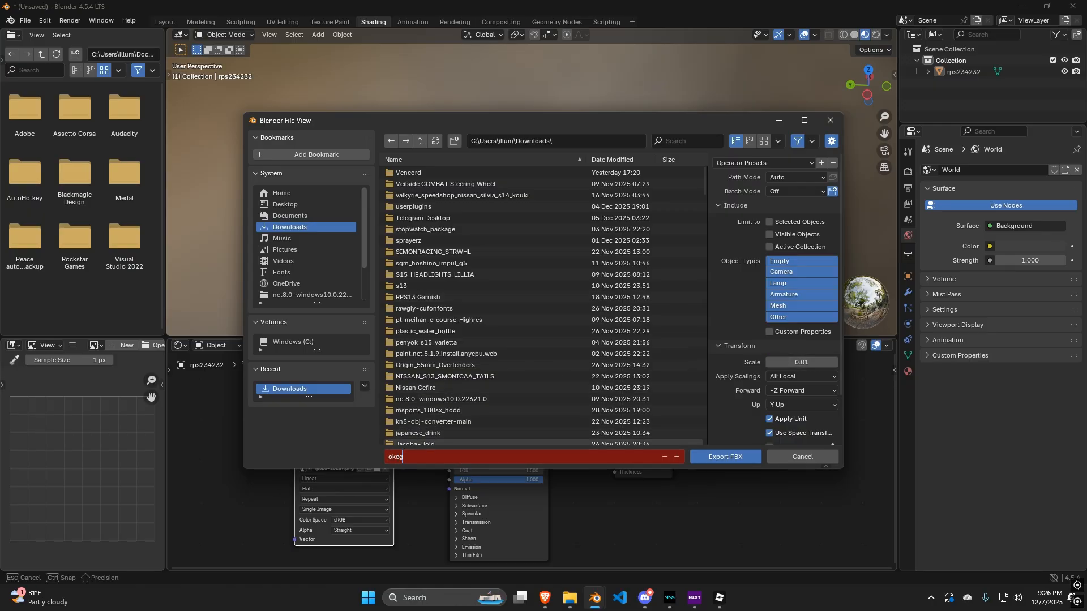
type("okeg")
key("Return")
left_click(725, 456)
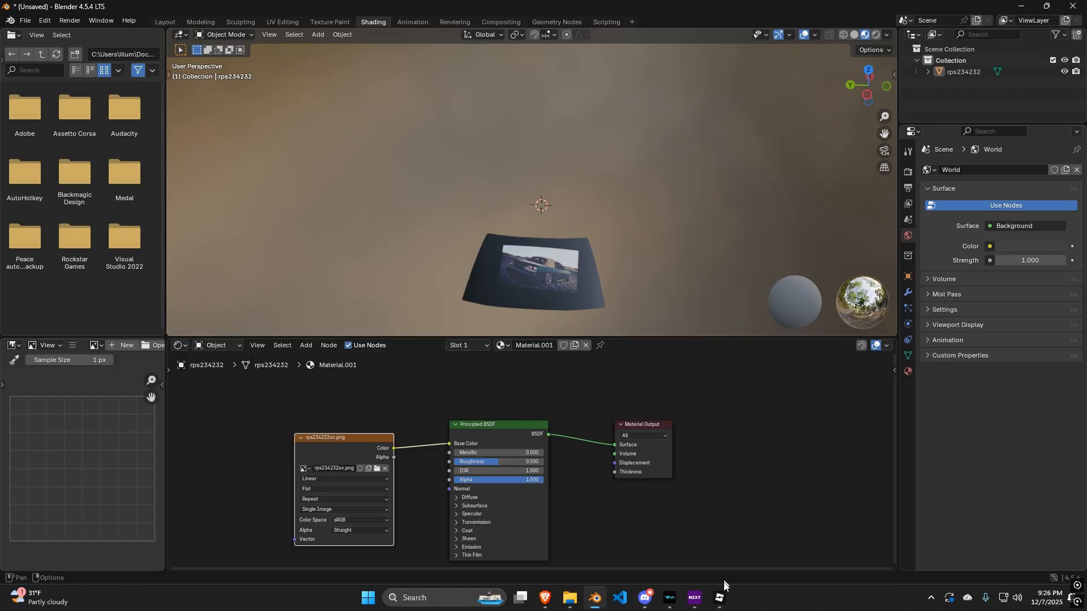
Switch to Roblox Studio and delete the selected object.
left_click(1073, 6)
left_click(558, 315)
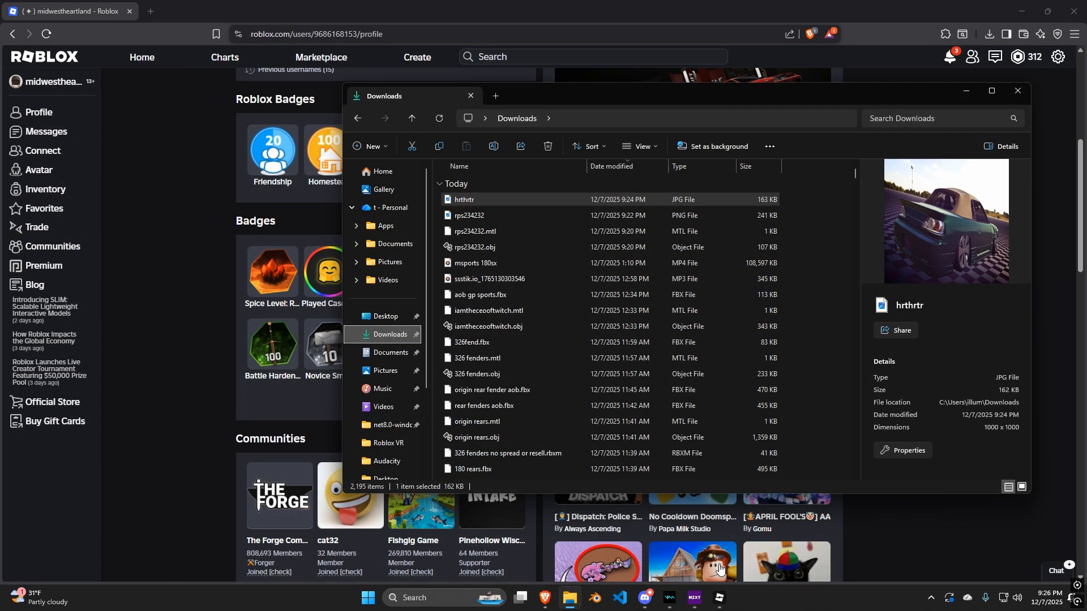
left_click(720, 598)
right_click_drag(660, 366, 660, 349)
scroll(660, 349, "down", 6)
key("Delete")
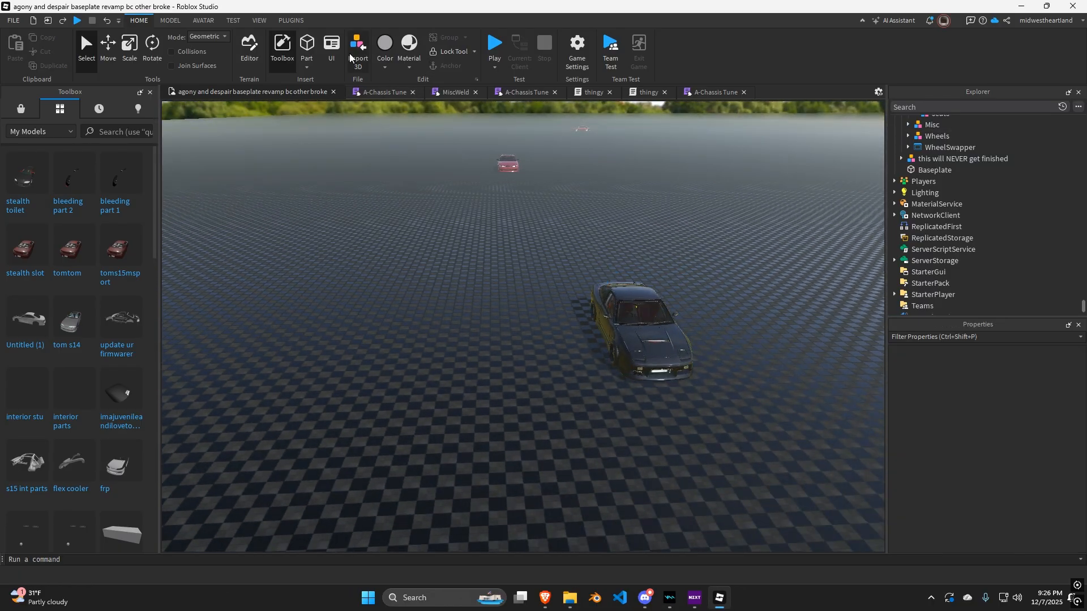
Import okegre.fbx as a 3D model with Upload to Roblox turned off.
left_click(359, 51)
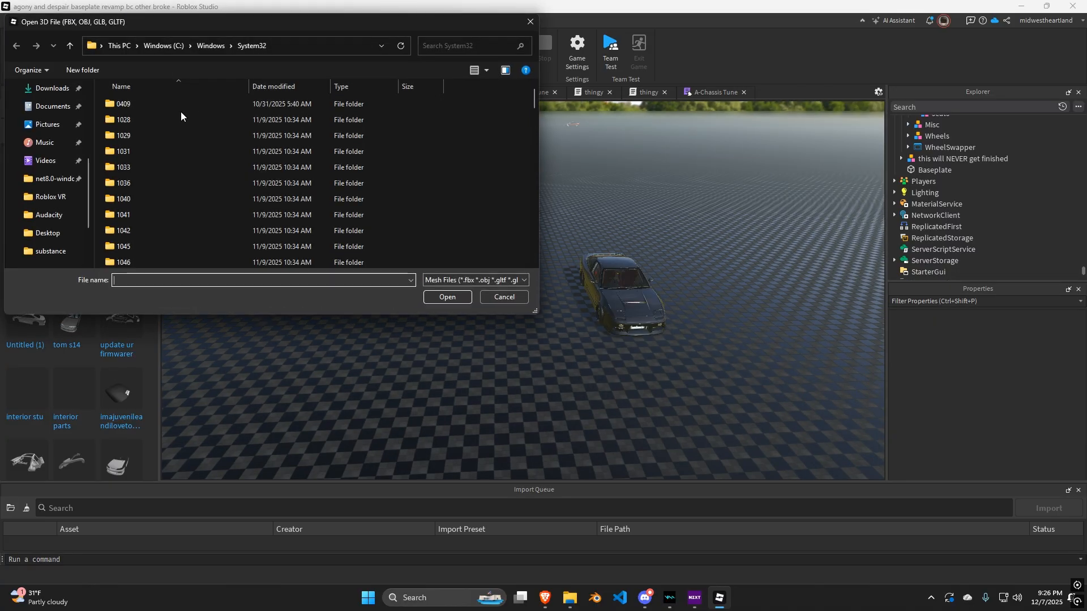
left_click(51, 143)
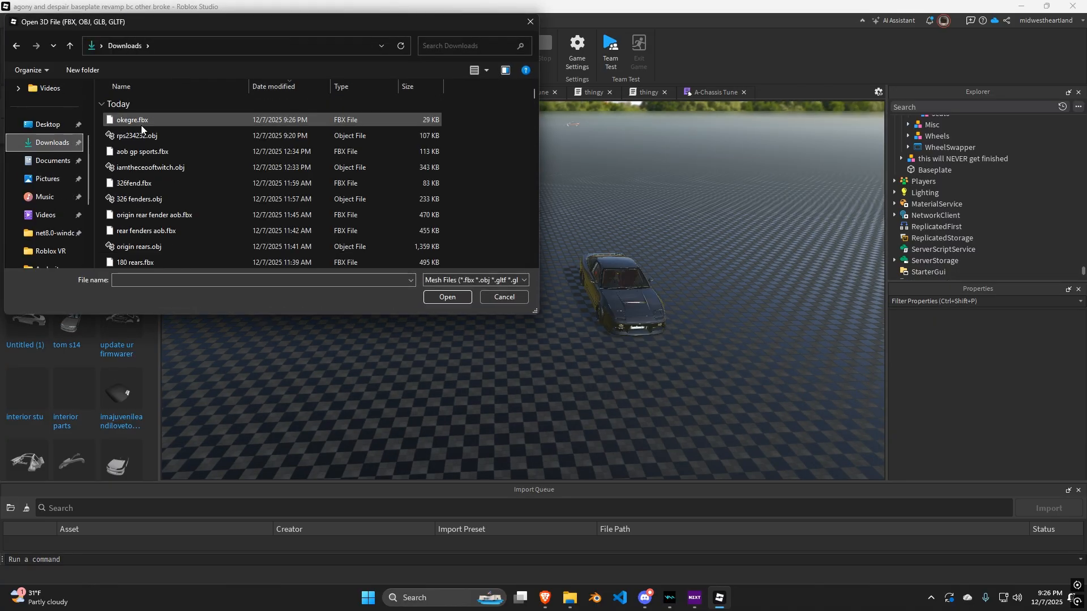
double_click(141, 125)
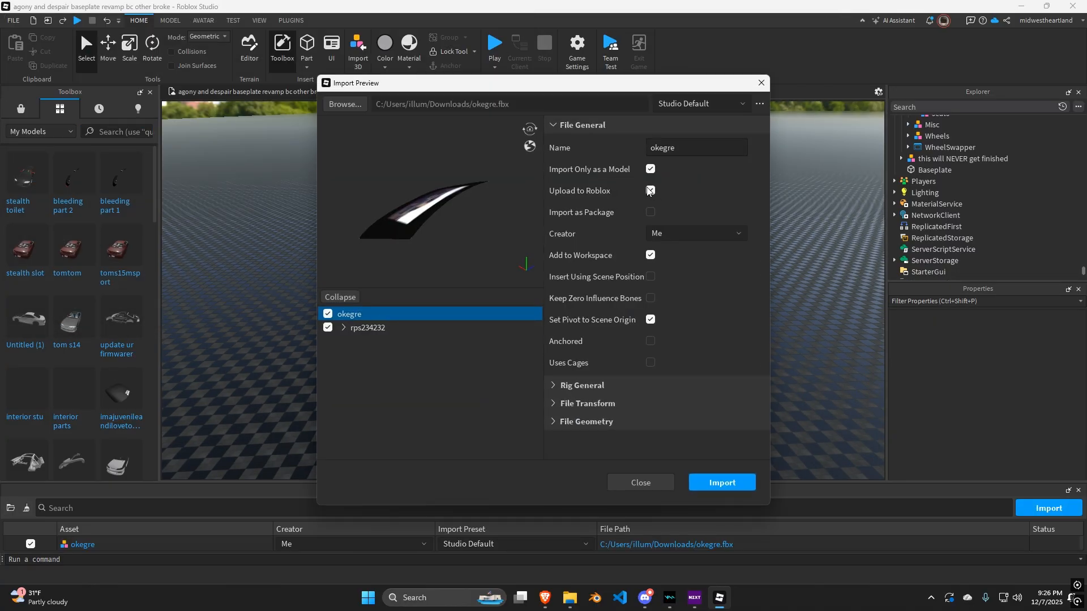
left_click(650, 191)
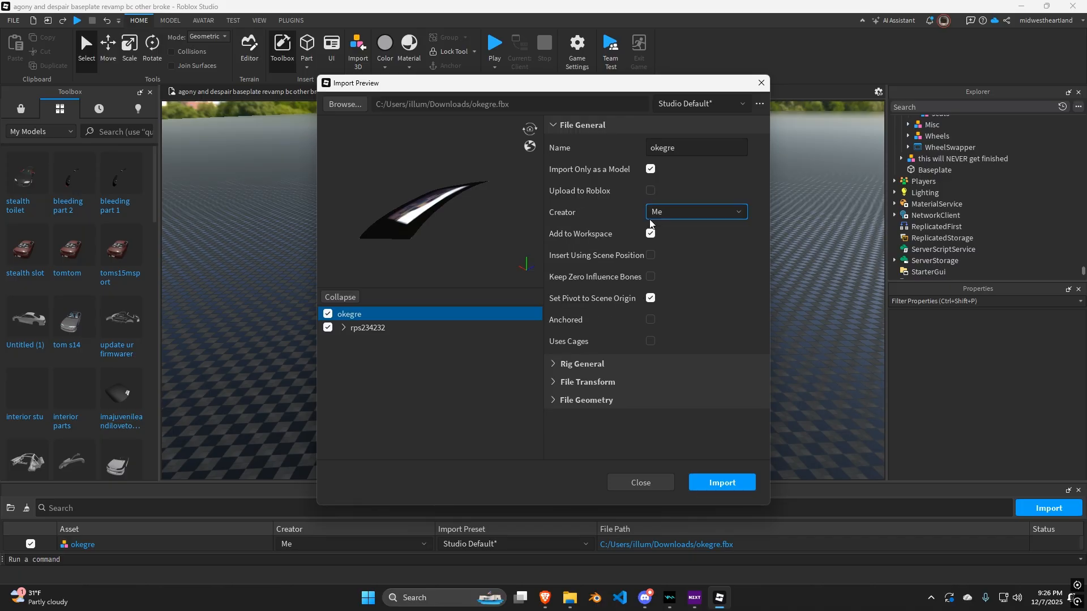
left_click(734, 485)
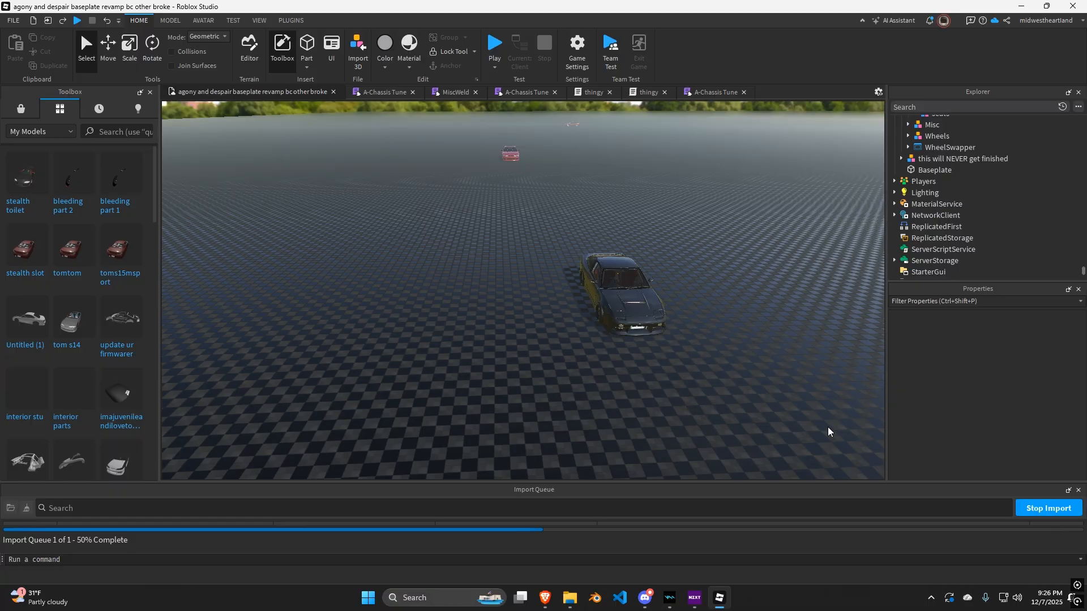
Move the imported okegre window model onto the car's windshield area.
key("a")
right_click_drag(707, 398, 708, 398)
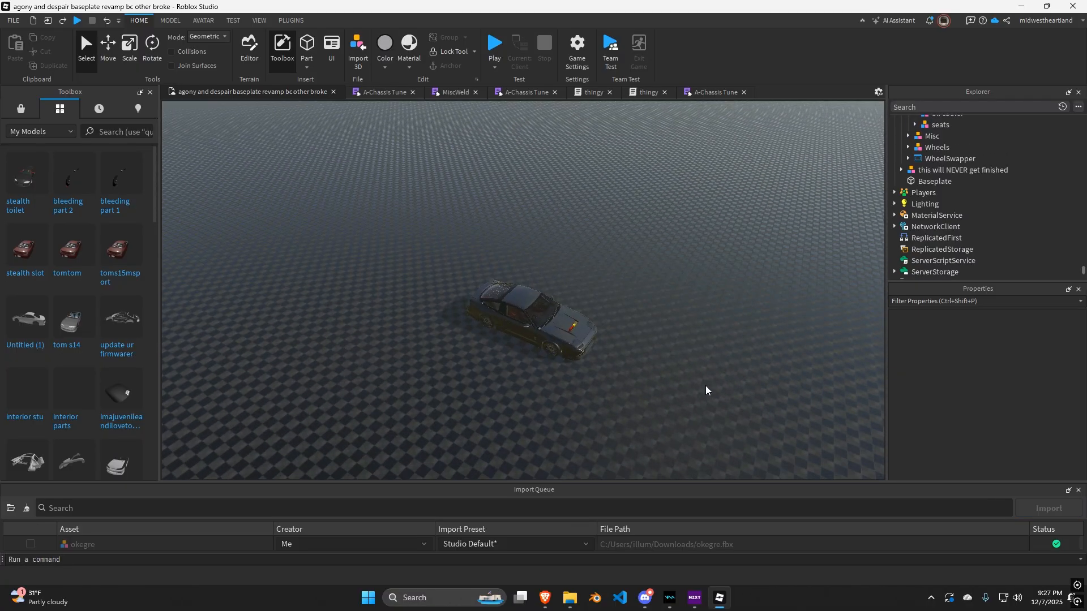
right_click_drag(490, 257, 608, 239)
scroll(490, 257, "up", 3)
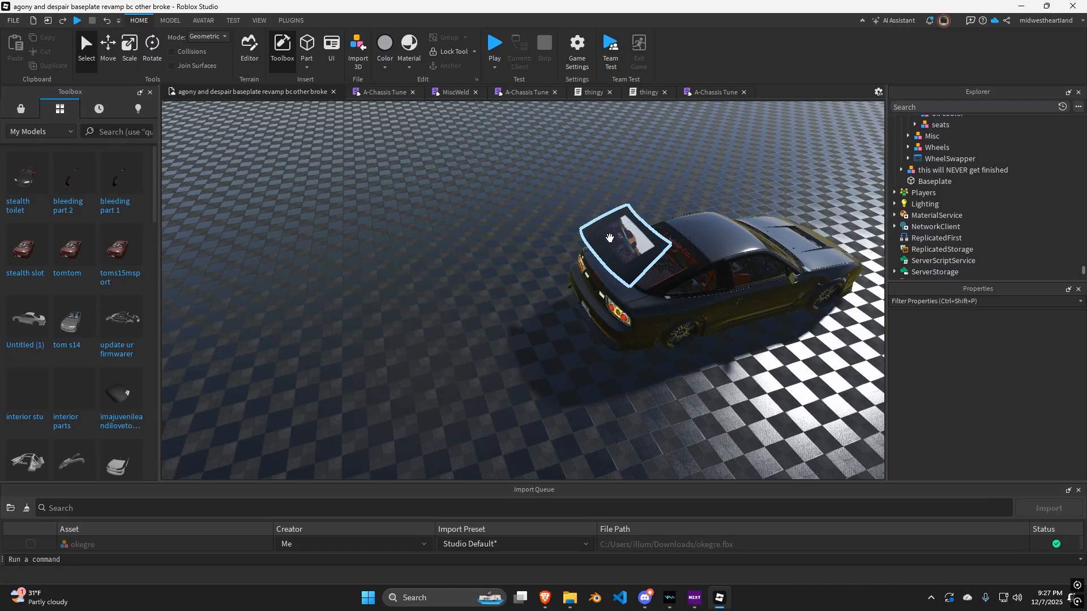
left_click_drag(608, 239, 626, 364)
key("r")
key("w")
right_click_drag(636, 342, 636, 341)
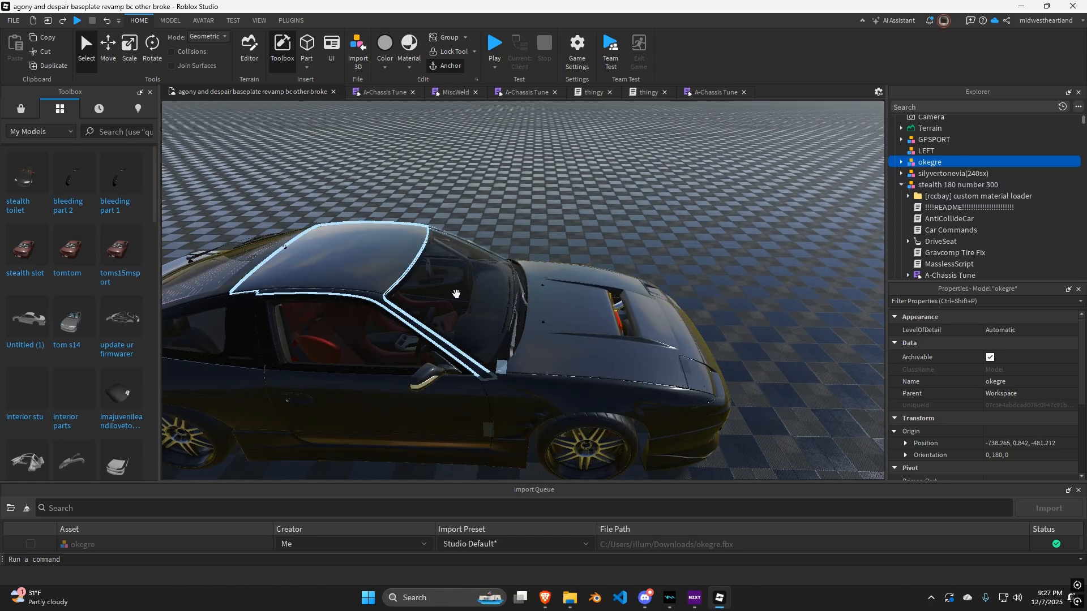
Select the car's original windshield glass mesh and copy its origin position value.
left_click(456, 294, "alt")
left_click(456, 294, "alt")
left_click(457, 294, "alt")
left_click(456, 294, "alt")
left_click(456, 294, "alt")
left_click(457, 294, "alt")
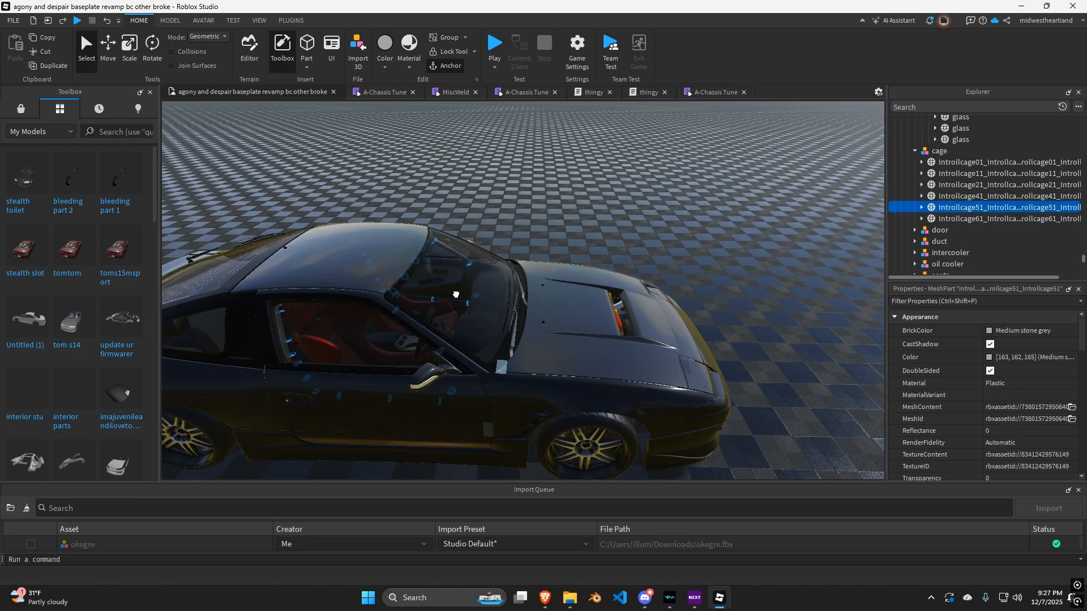
left_click(456, 294, "alt")
left_click(457, 293, "alt")
left_click(456, 294, "alt")
right_click_drag(510, 294, 519, 294)
key("d")
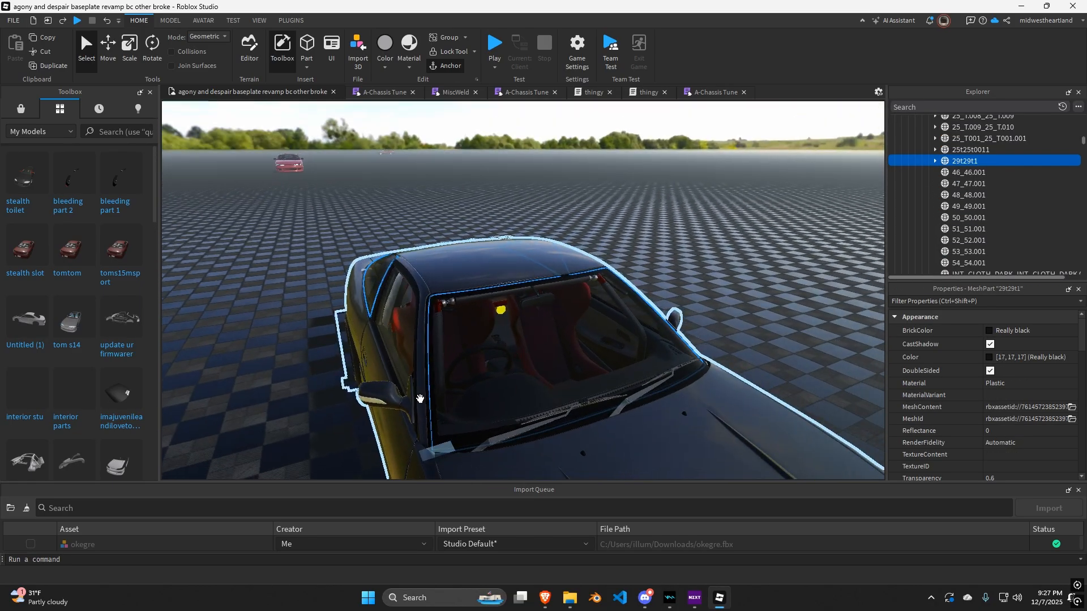
key("q")
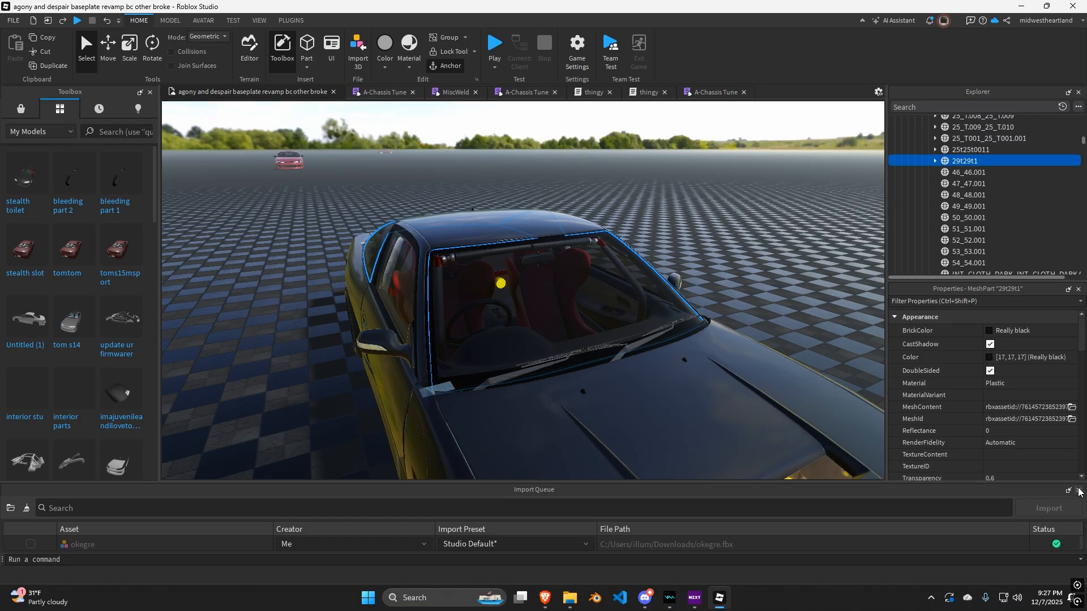
left_click(1079, 490)
left_click(170, 20)
left_click(306, 46)
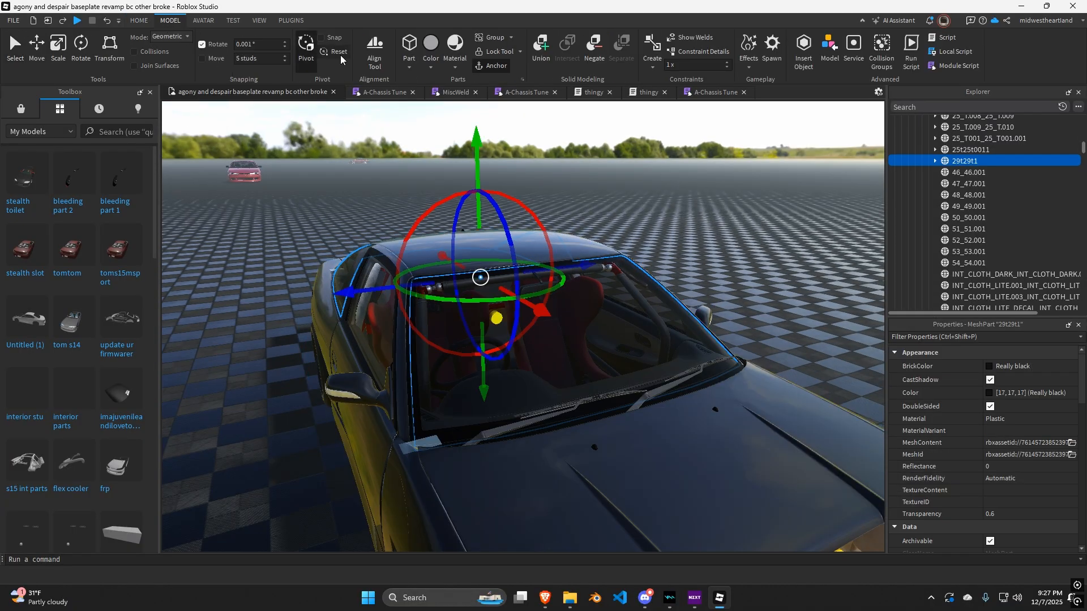
left_click(313, 54)
scroll(1019, 431, "down", 5)
left_click(1071, 440)
key("ctrl+c")
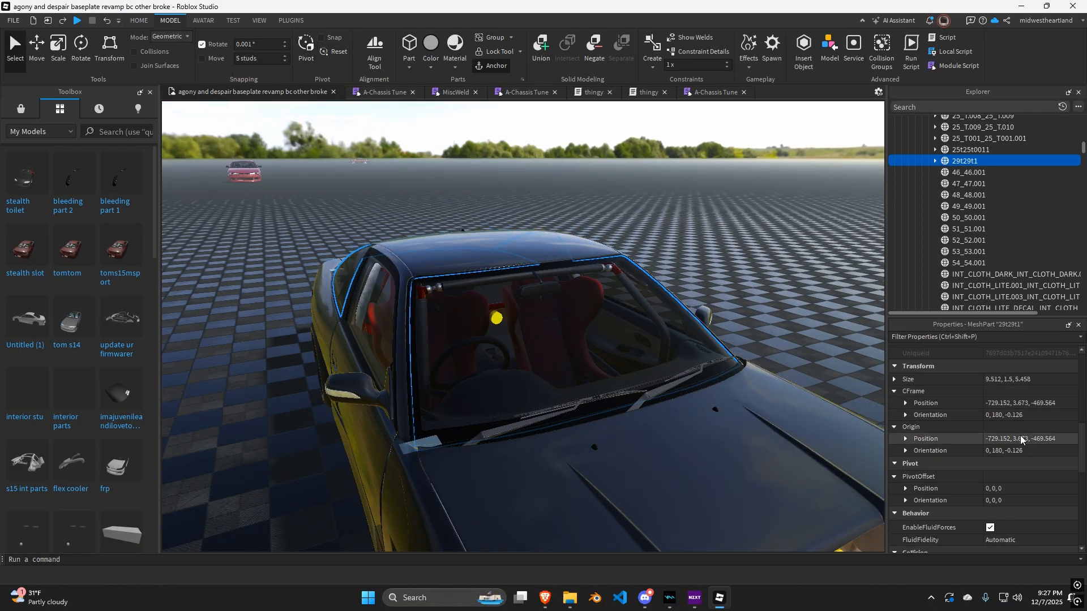
Select the okegre model, reset its pivot, and paste the origin position -729.152, 3.673, -469.564.
right_click_drag(713, 287, 447, 393)
scroll(447, 393, "down", 7)
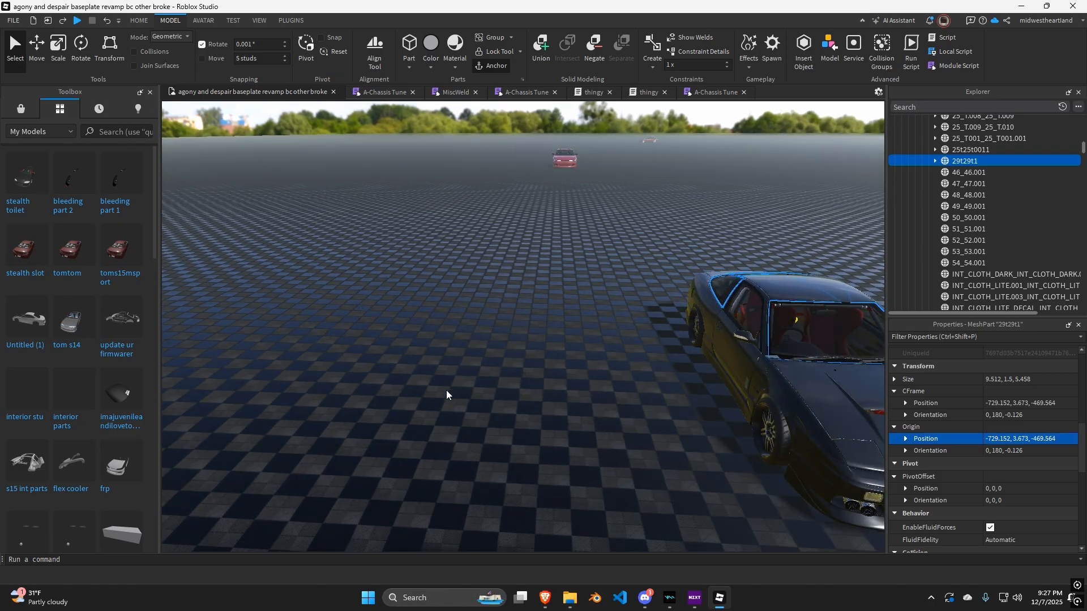
left_click(524, 414)
left_click(309, 49)
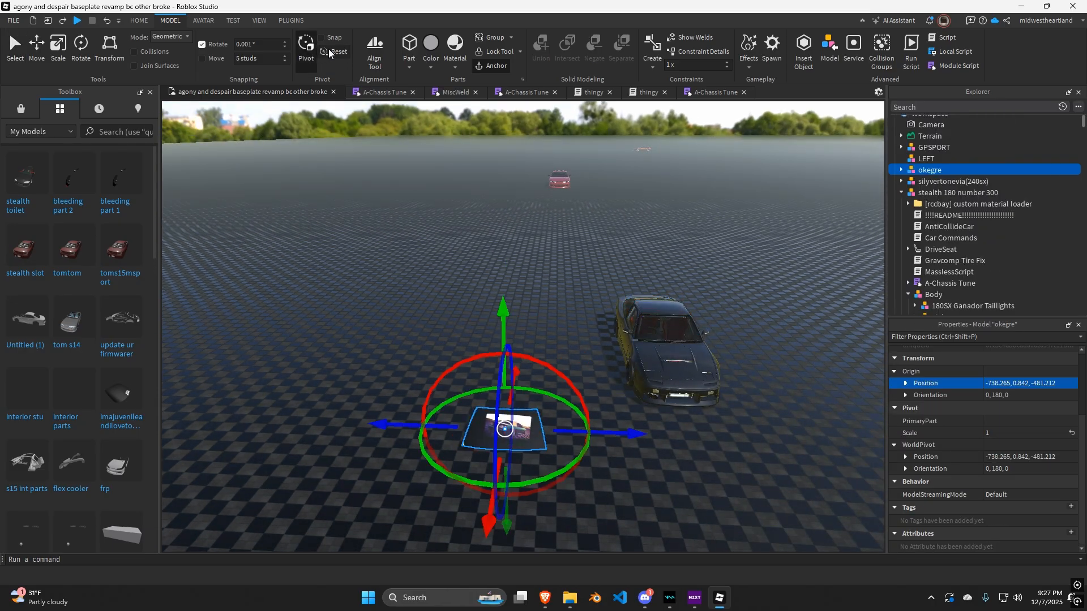
left_click(311, 52)
left_click(311, 52)
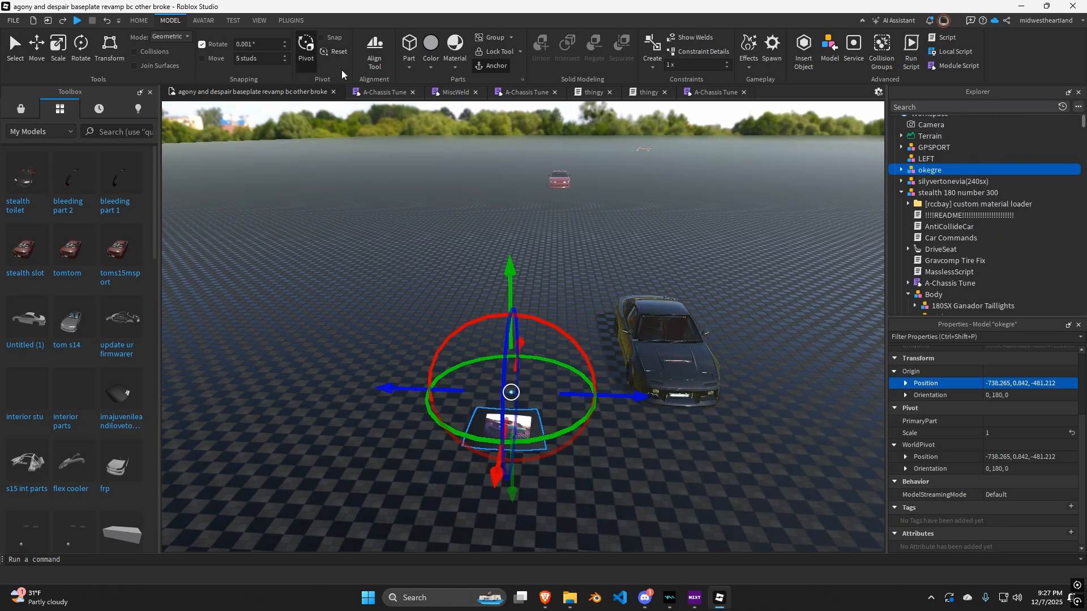
left_click(311, 52)
left_click(1032, 384)
key("ctrl+v")
key("Return")
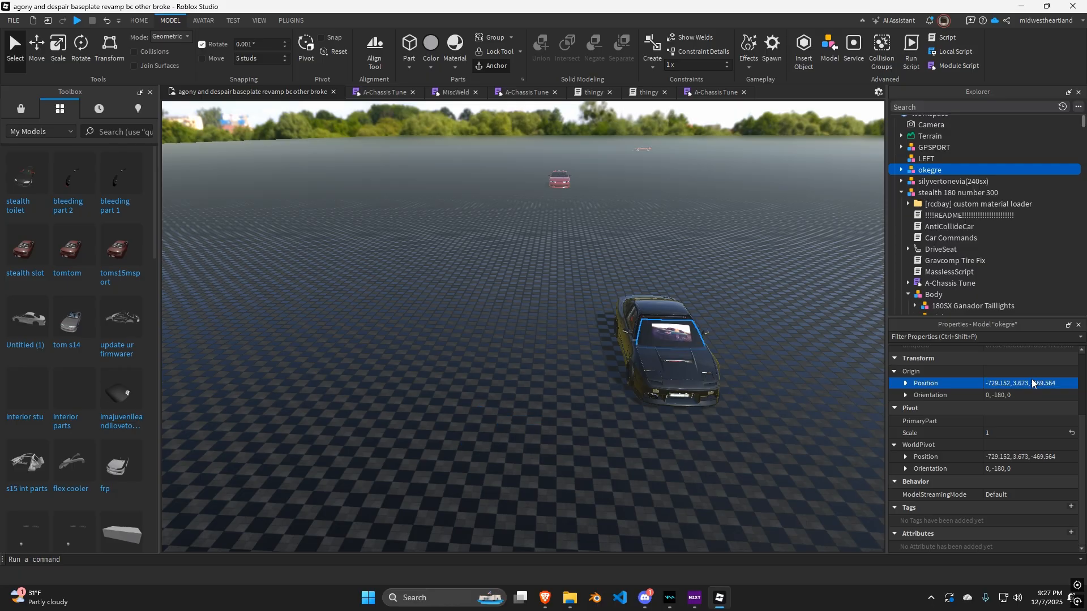
Move the okegre model with the Move tool so it sits on the windshield.
key("f")
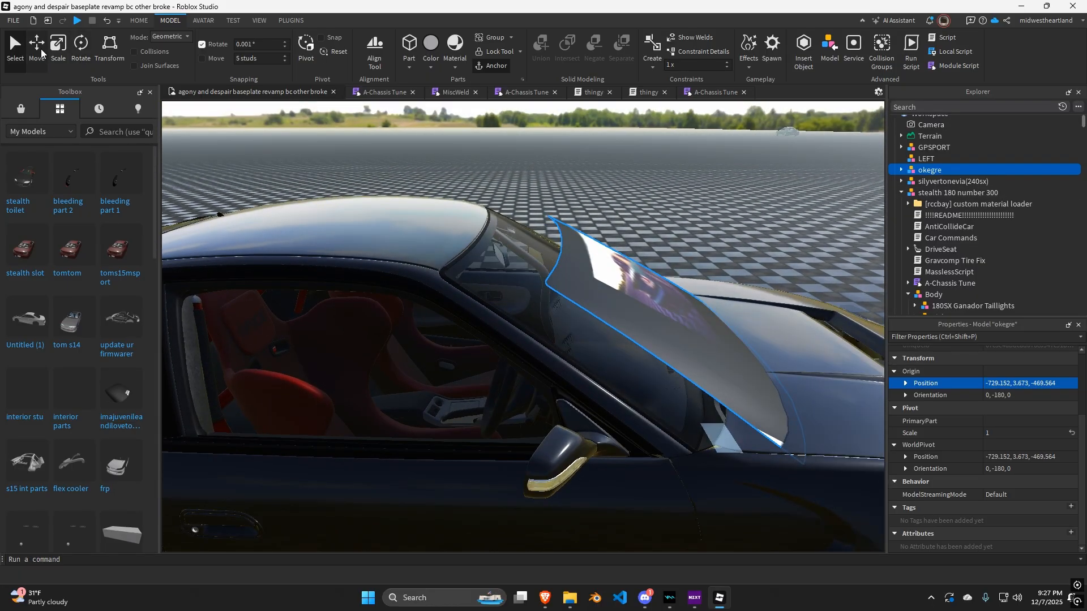
left_click(41, 51)
left_click(338, 51)
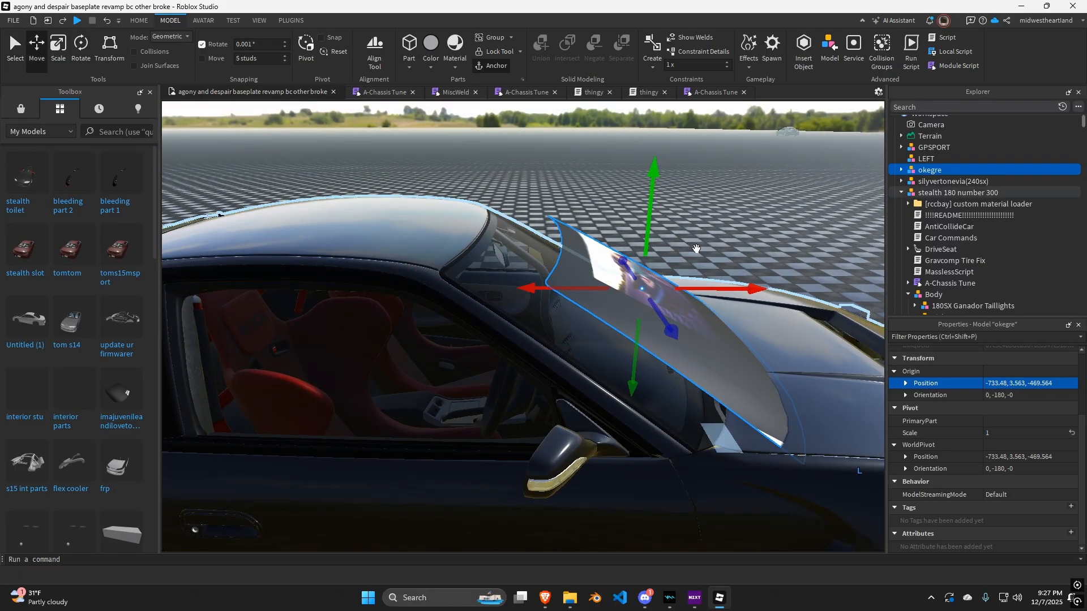
left_click_drag(716, 289, 647, 287)
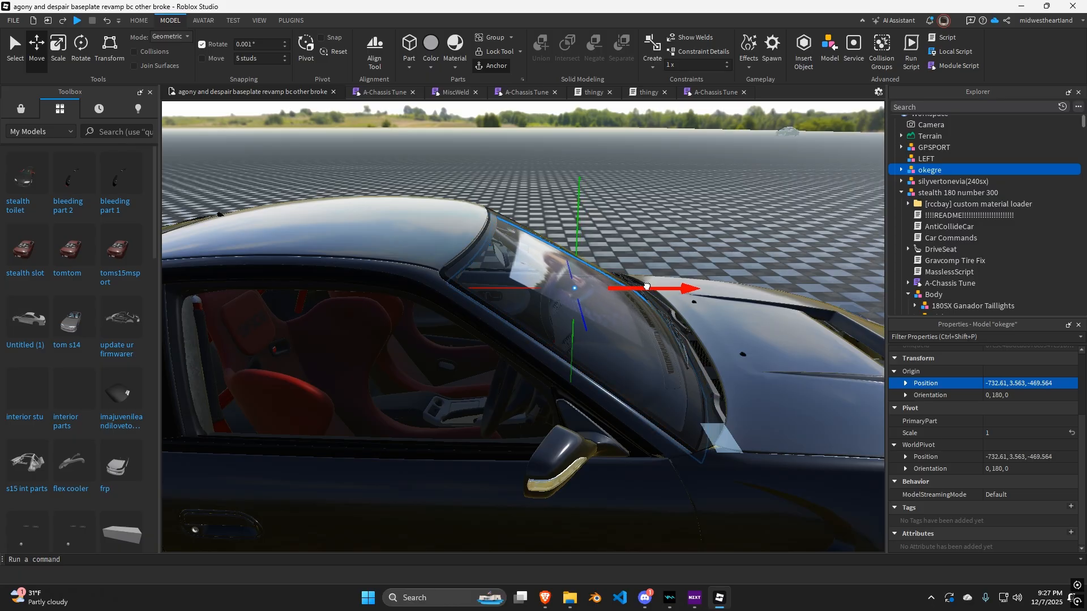
left_click_drag(578, 232, 516, 278)
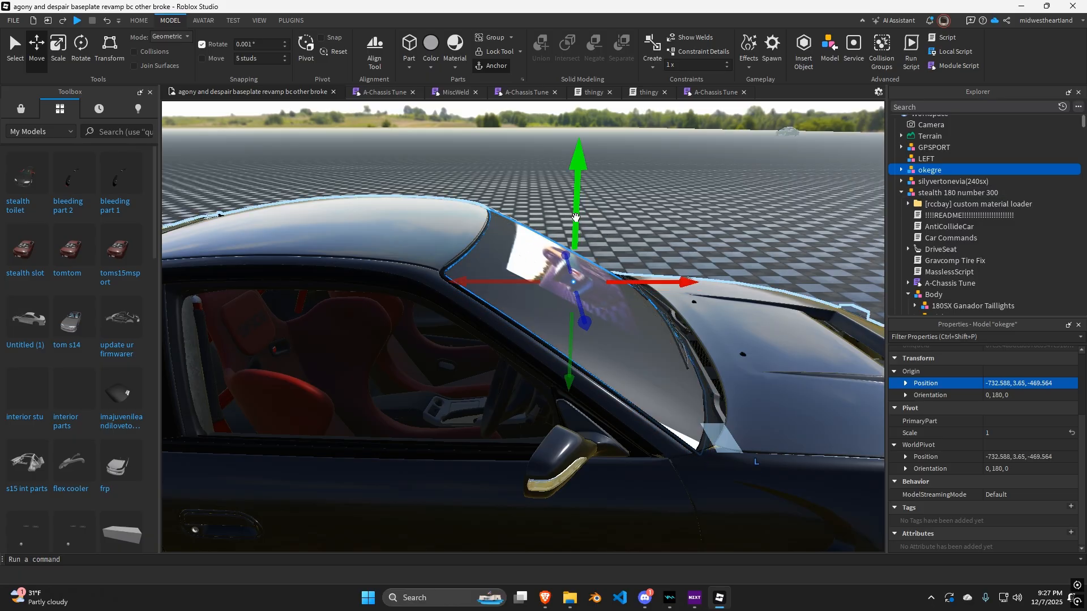
left_click_drag(576, 217, 576, 216)
key("d")
right_click_drag(575, 215, 475, 249)
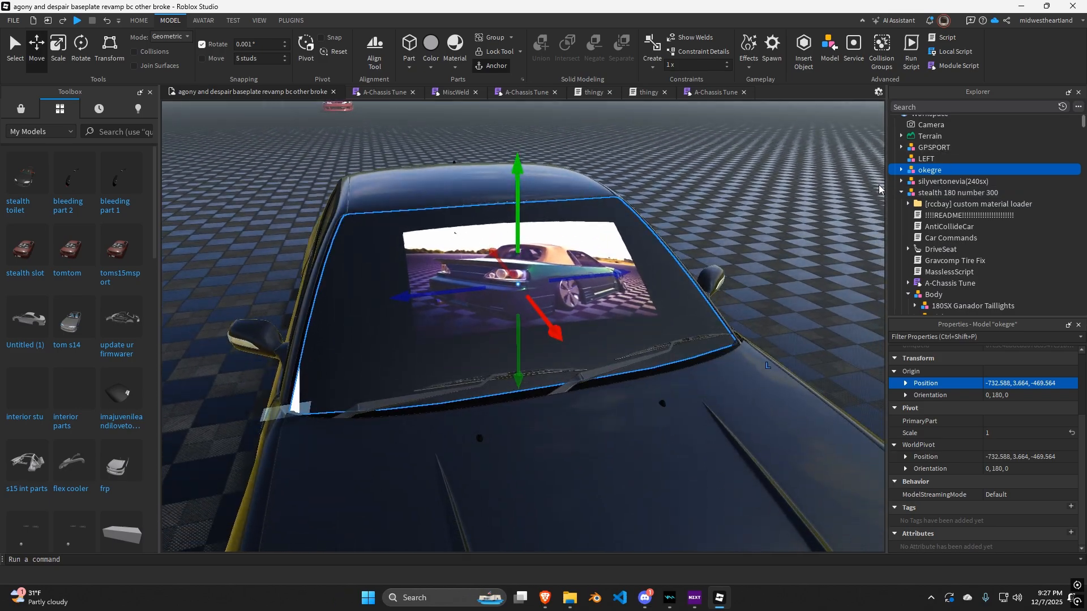
Ungroup the okegre model.
right_click(928, 169)
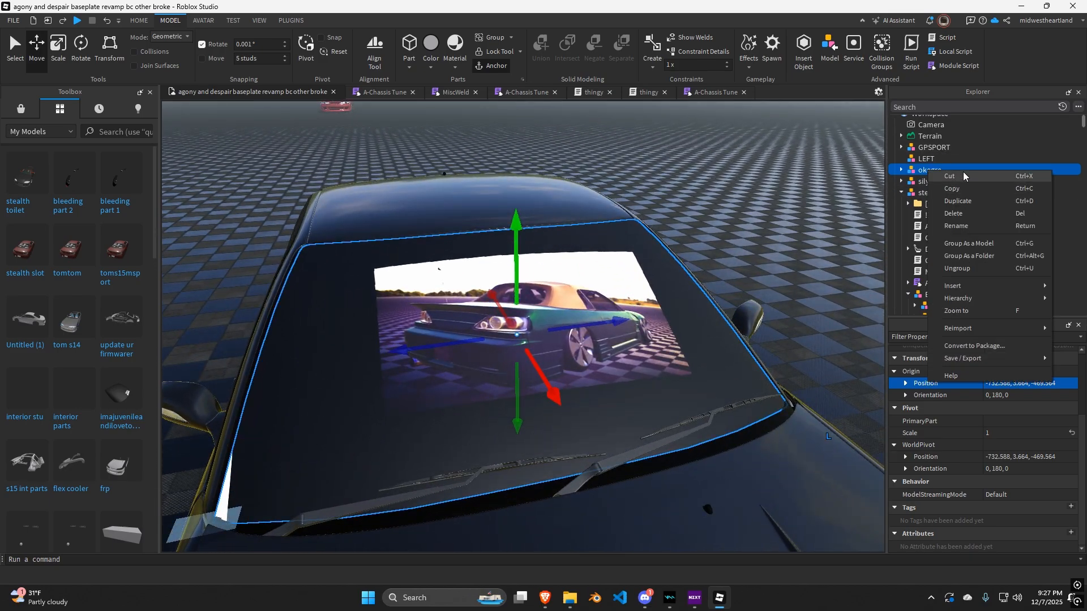
left_click(957, 268)
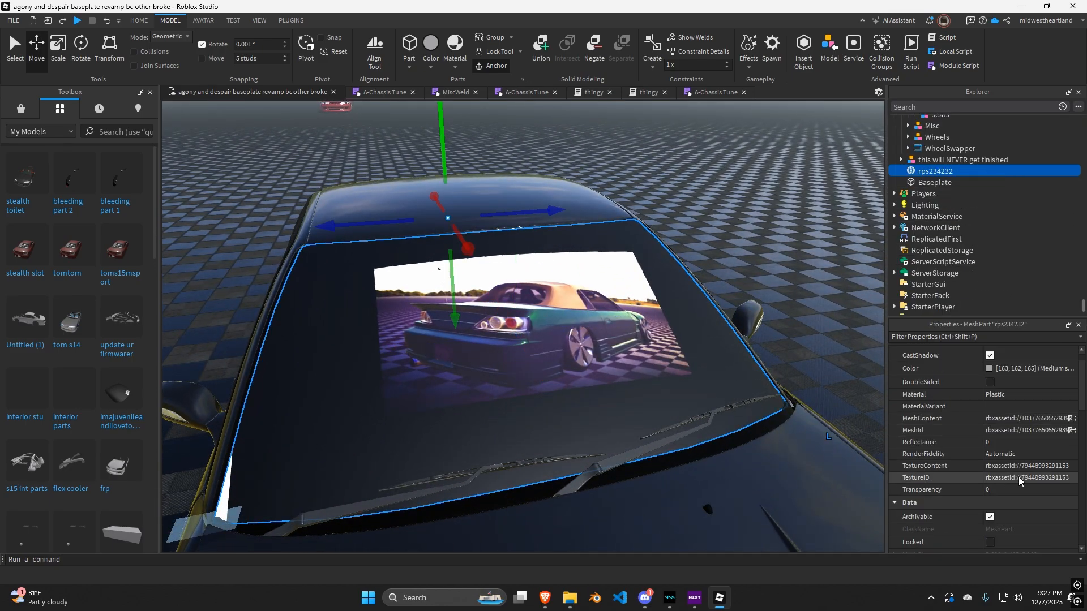
Copy the rps234232 mesh's TextureID and insert a SurfaceAppearance into that mesh.
left_click(1019, 478)
key("ctrl+c")
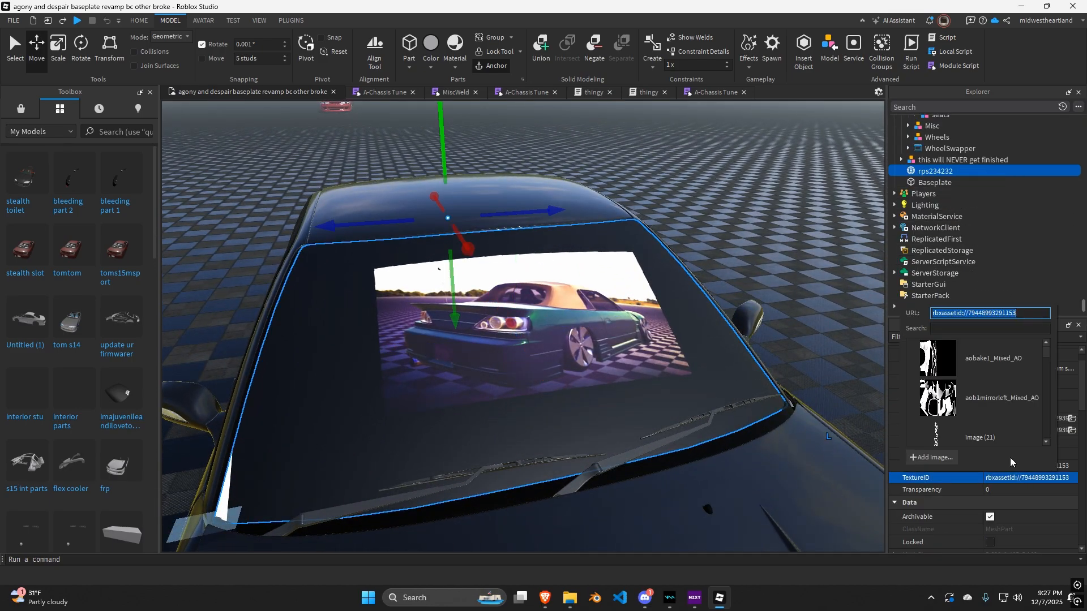
left_click(956, 176)
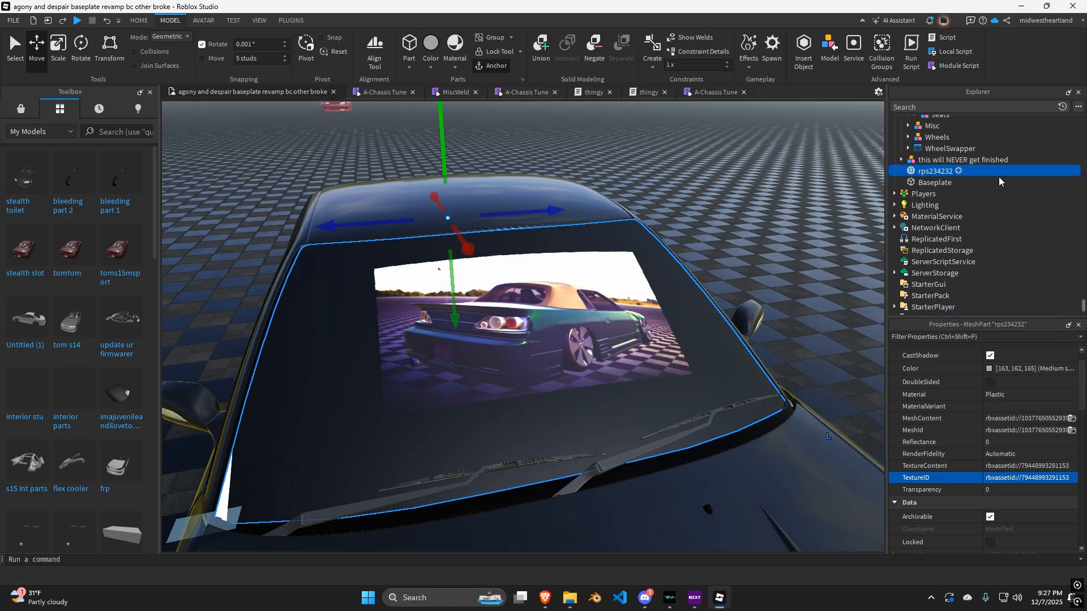
left_click(958, 171)
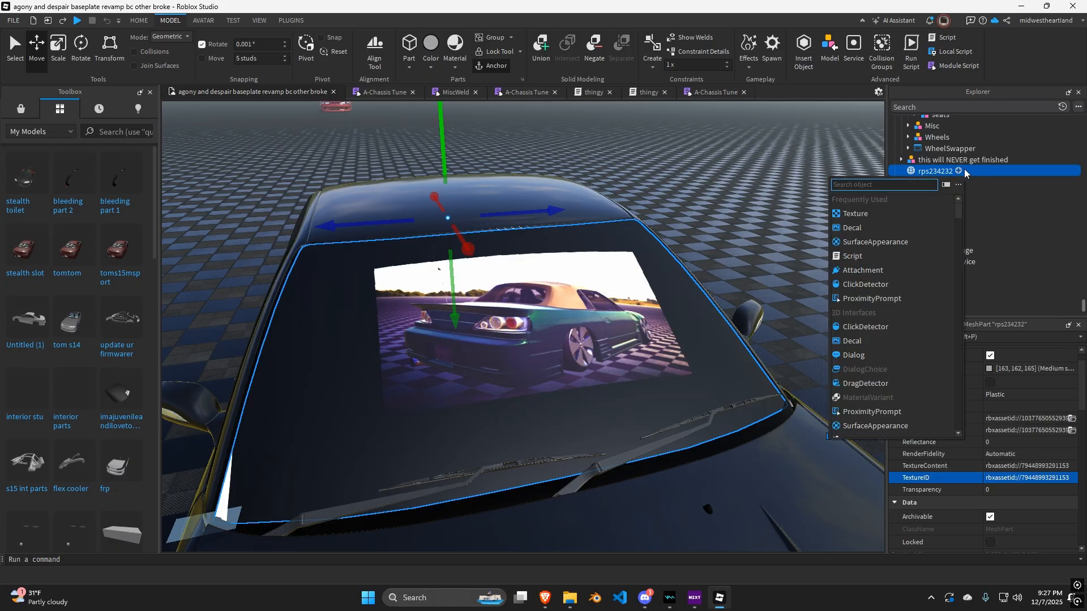
left_click(875, 241)
Paste the copied texture ID as the SurfaceAppearance ColorMap and set AlphaMode to Transparency.
left_click(1020, 383)
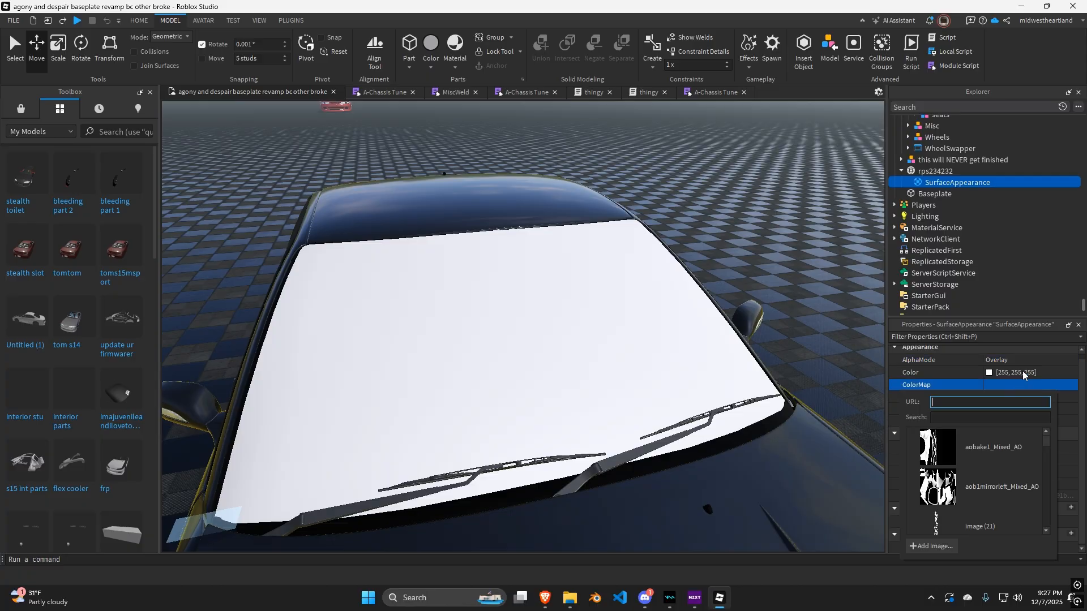
key("ctrl+v")
key("Return")
left_click(1015, 364)
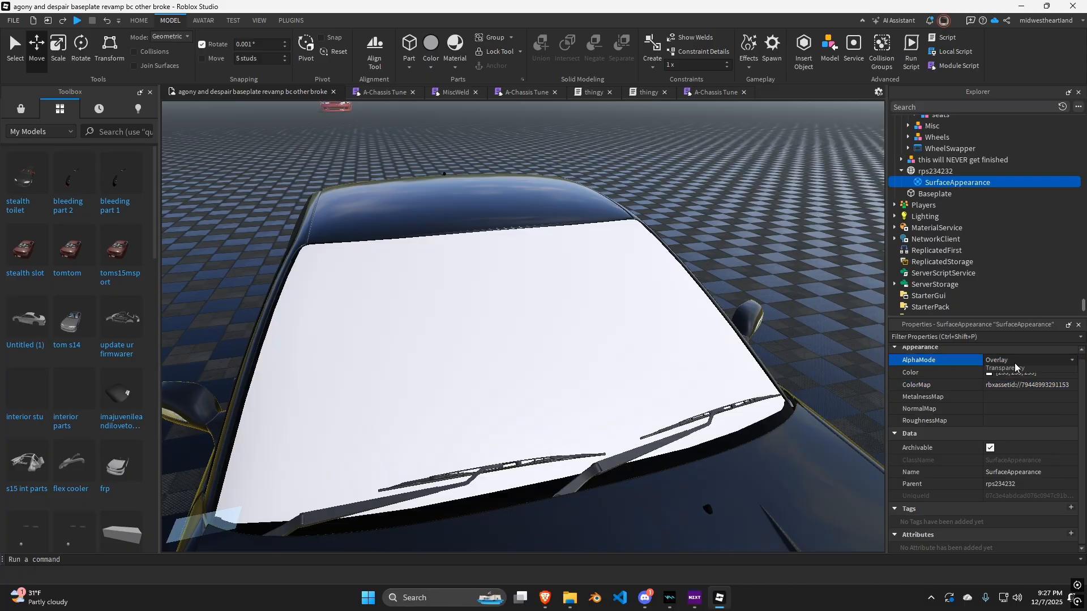
left_click(1018, 390)
Select the rps234232 mesh and enable its DoubleSided property.
right_click_drag(818, 309, 794, 306)
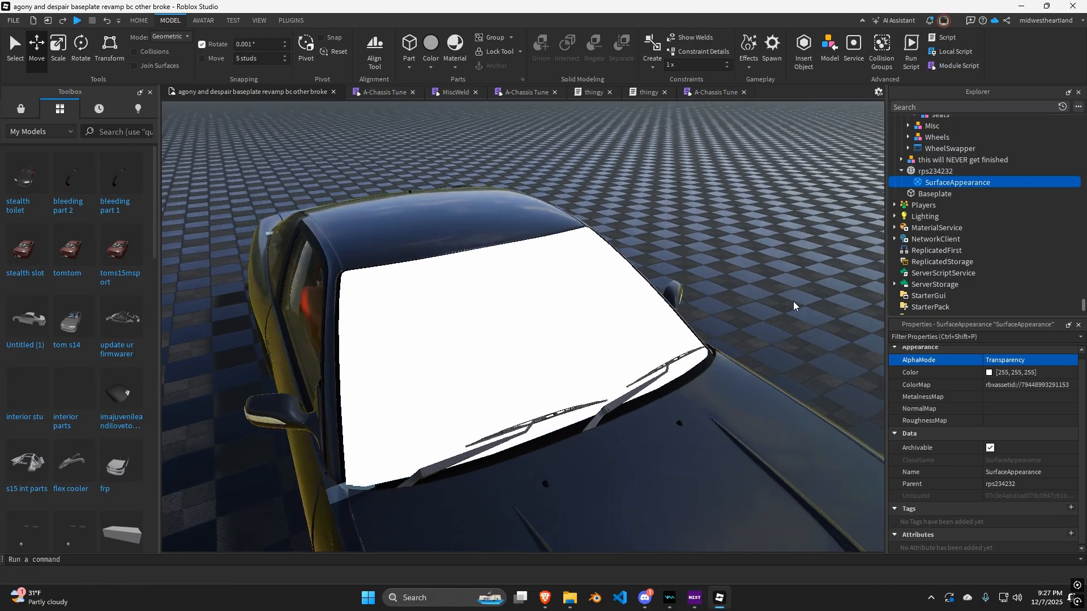
key("s")
key("w")
key("w")
key("a")
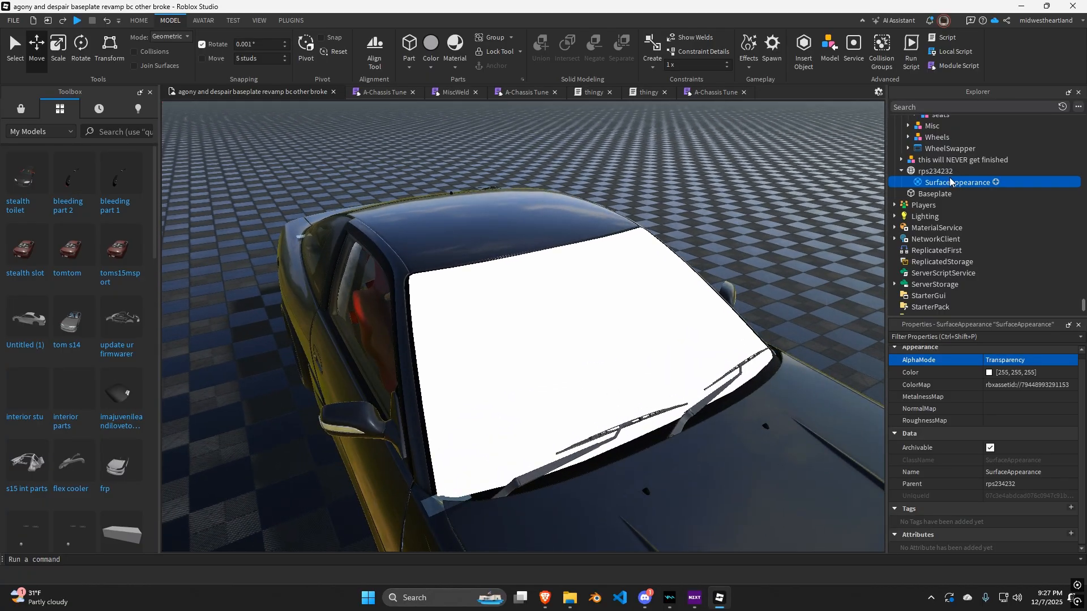
left_click(946, 173)
key("w")
right_click_drag(726, 256, 738, 259)
key("s")
Inspect the textured windshield from outside and inside the car.
key("w")
key("s")
left_click(990, 402)
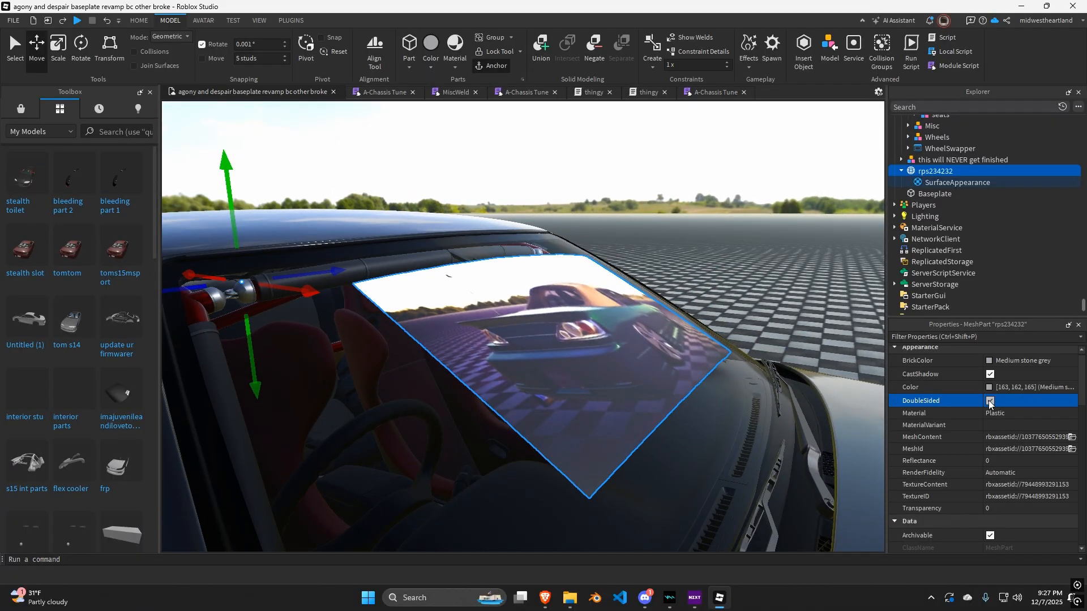
key("s")
key("w")
left_click(763, 330)
key("s")
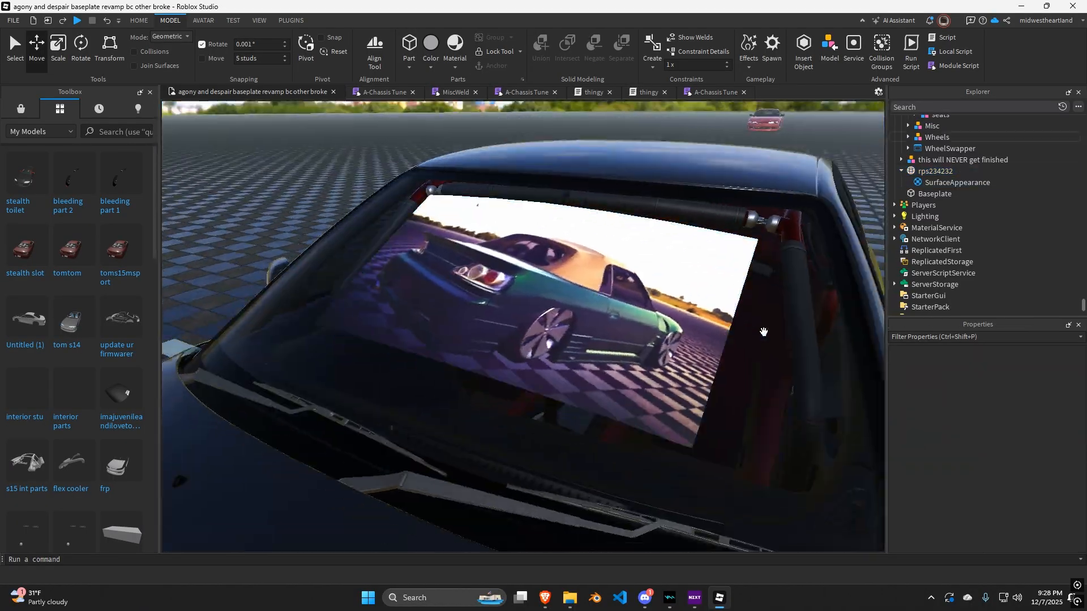
key("w")
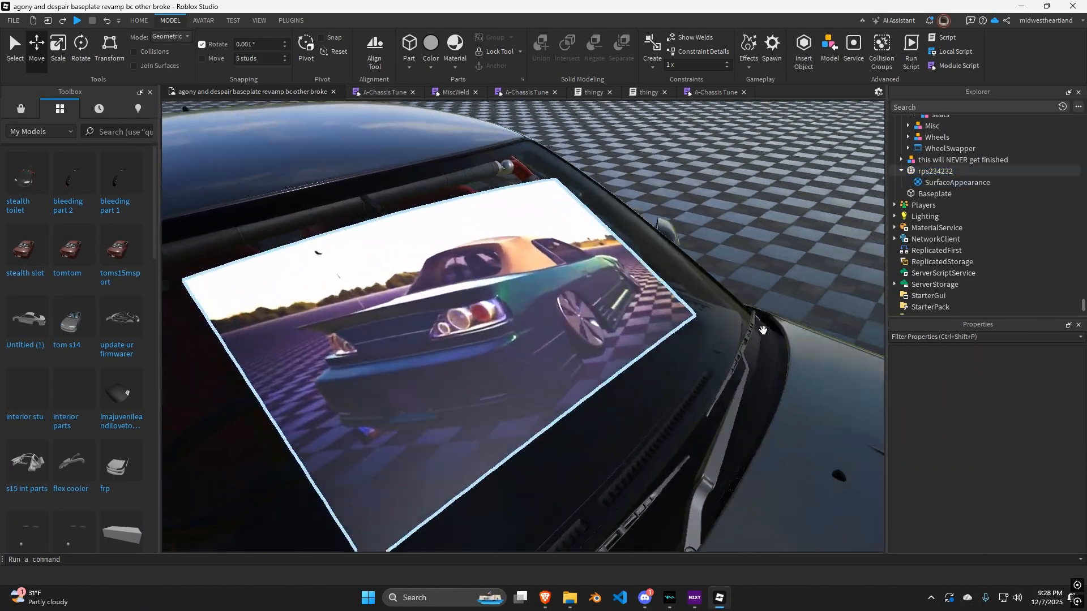
key("w")
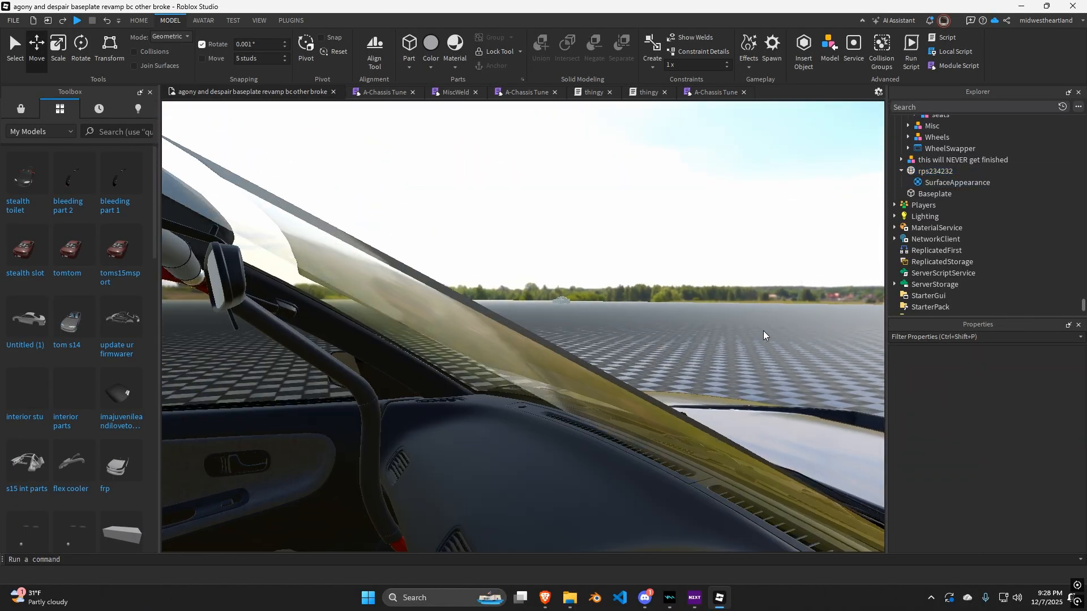